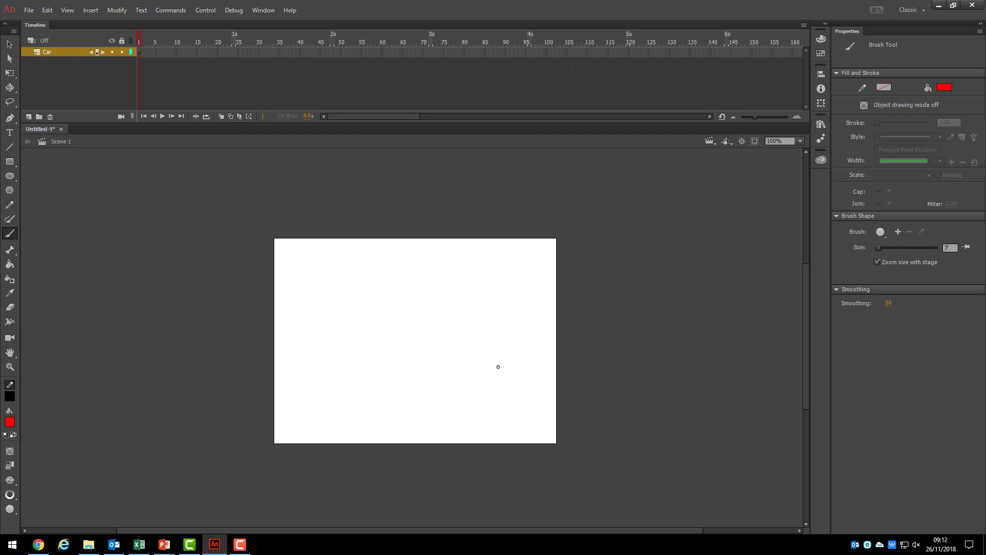
Brush a red car outline with wheel arches and windows in the stage's lower middle and fill the car body red.
mouse_move(474, 375)
mouse_down()
mouse_move(502, 374)
mouse_move(501, 361)
mouse_move(476, 354)
mouse_move(460, 330)
mouse_move(395, 334)
mouse_up()
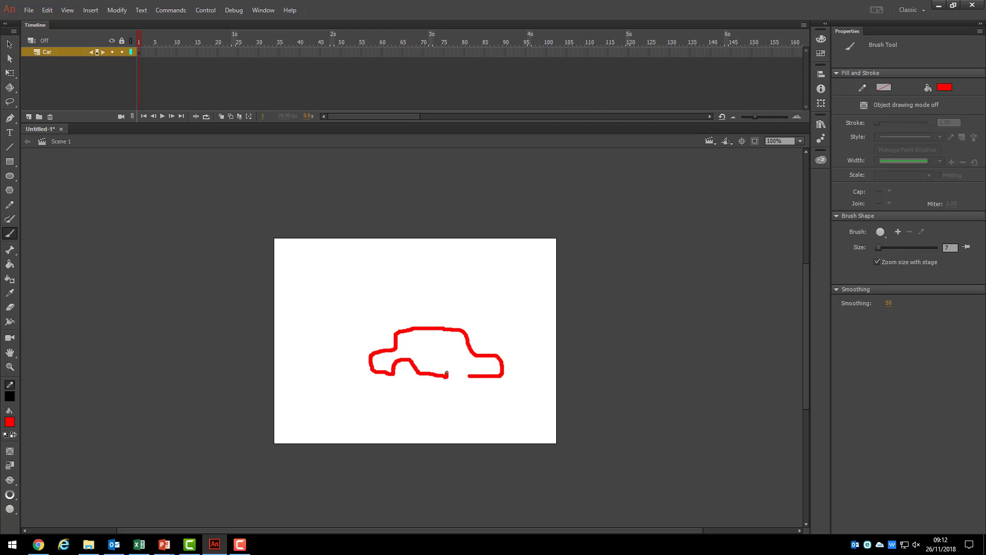
drag(469, 375, 470, 375)
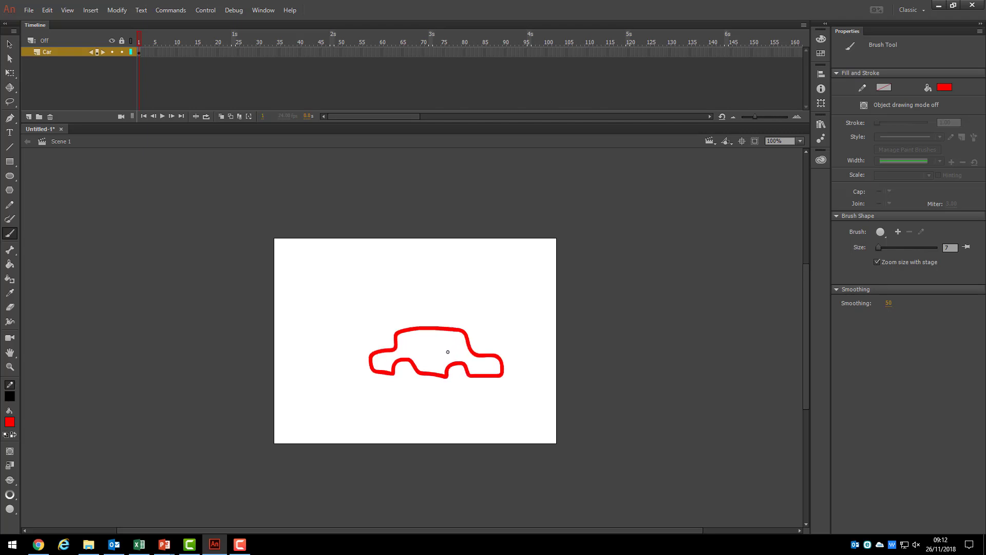
mouse_move(398, 348)
mouse_down()
mouse_move(464, 350)
mouse_move(429, 343)
mouse_move(432, 351)
mouse_move(460, 346)
mouse_up()
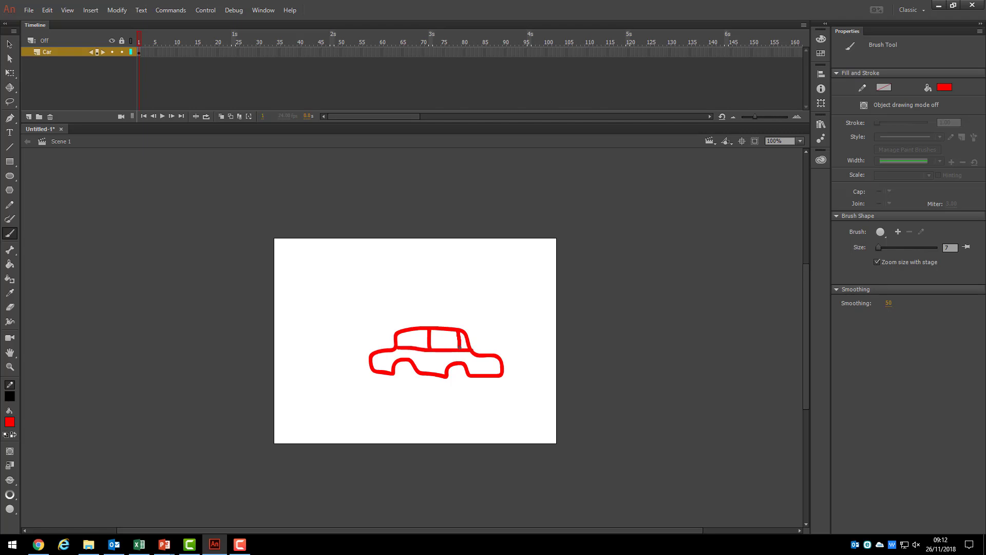
key(k)
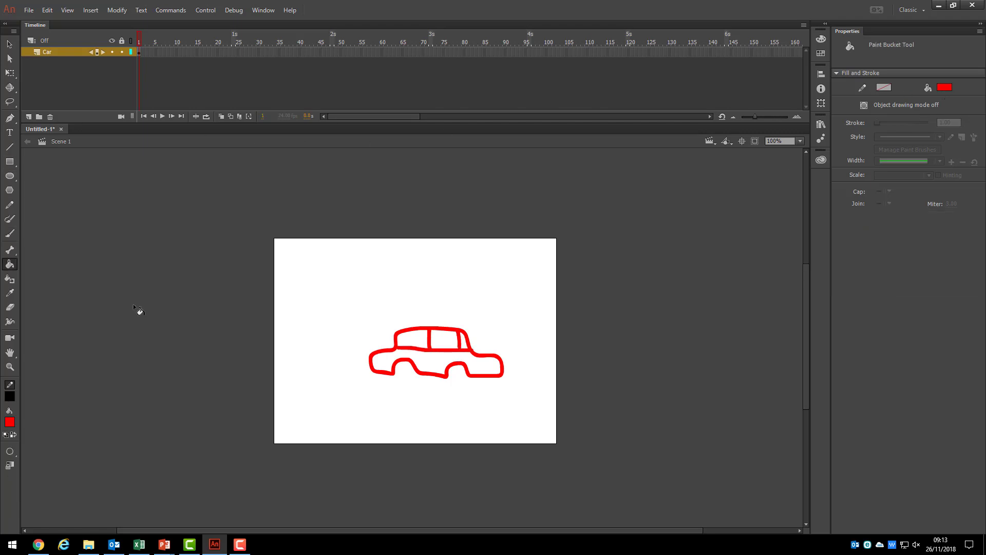
click(430, 367)
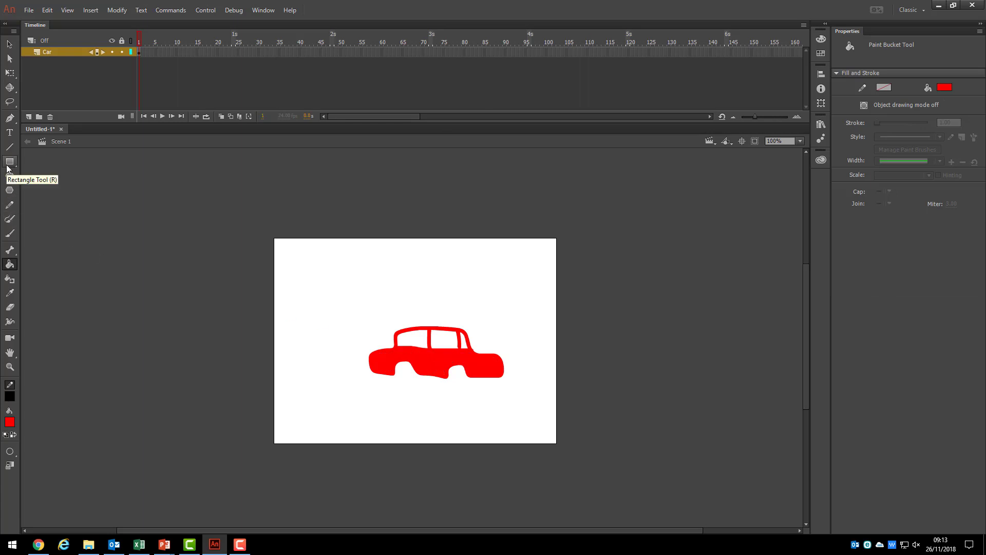
Switch the Brush tool's fill to black and paint a small detail inside the car's middle window.
click(10, 232)
click(944, 87)
click(786, 139)
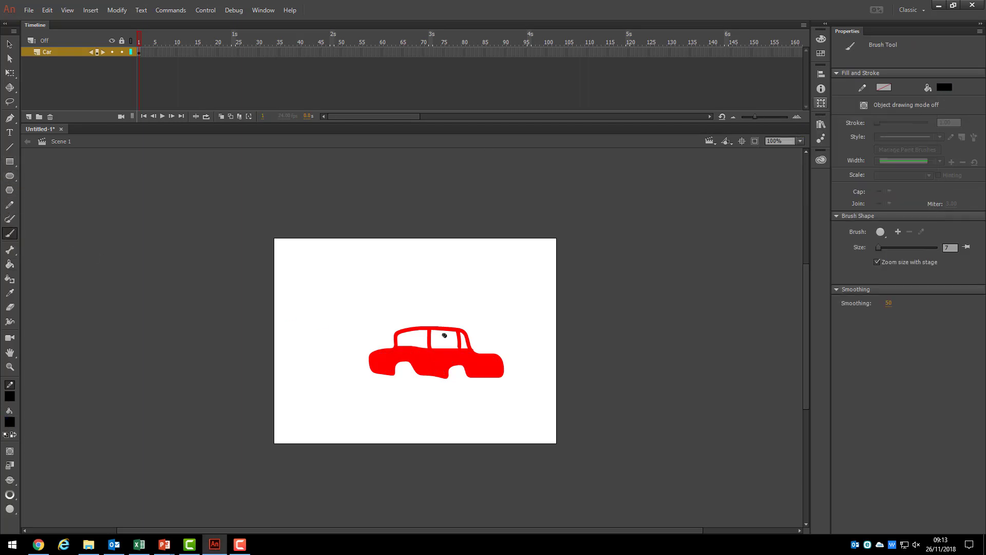
drag(444, 335, 443, 341)
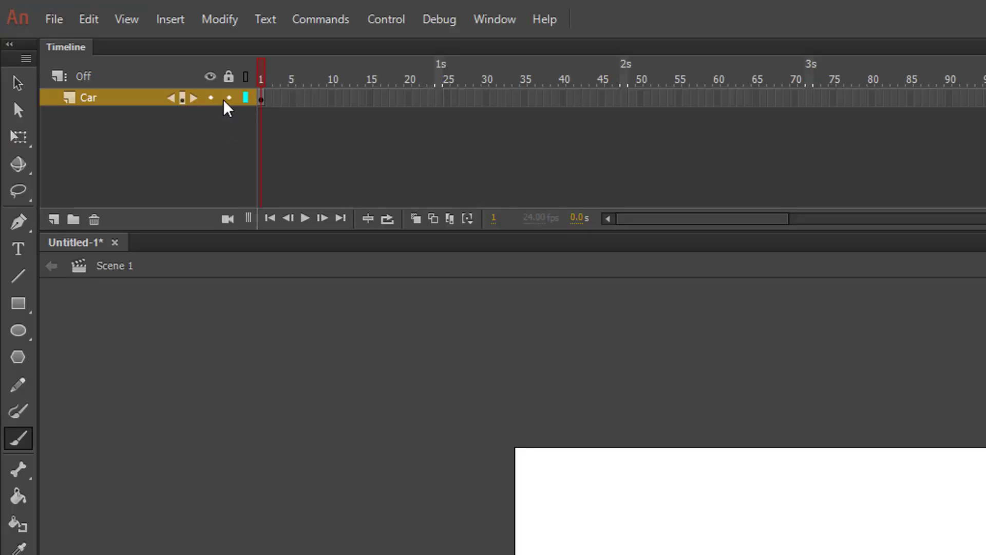
Add a layer named Tree above the Car layer, with the Car layer locked and hidden.
click(122, 51)
click(53, 219)
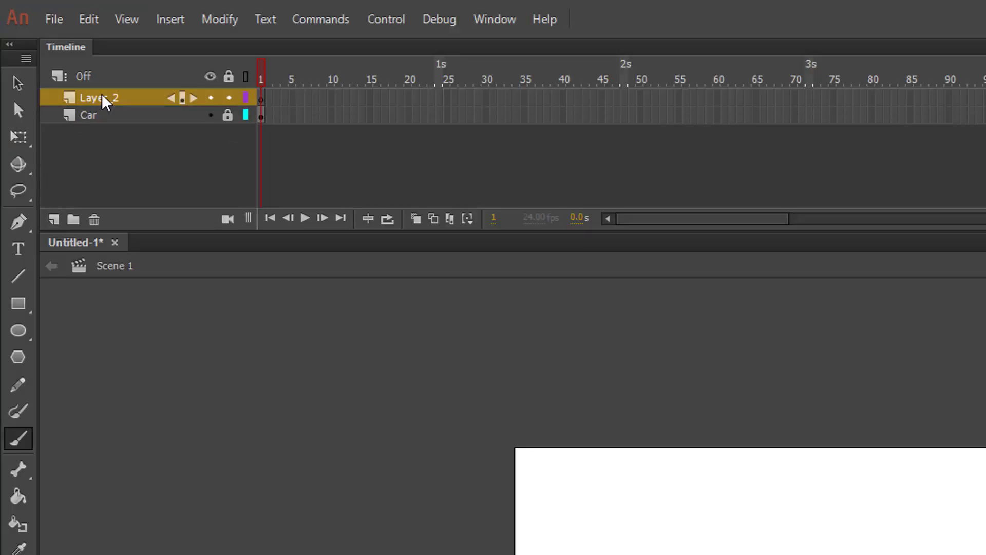
double_click(101, 95)
text(Tree)
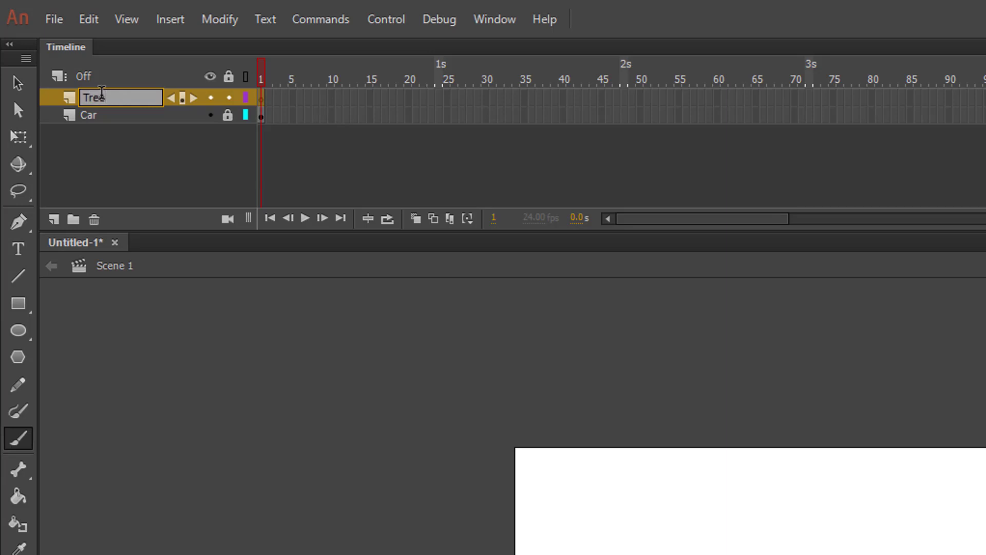
key(Return)
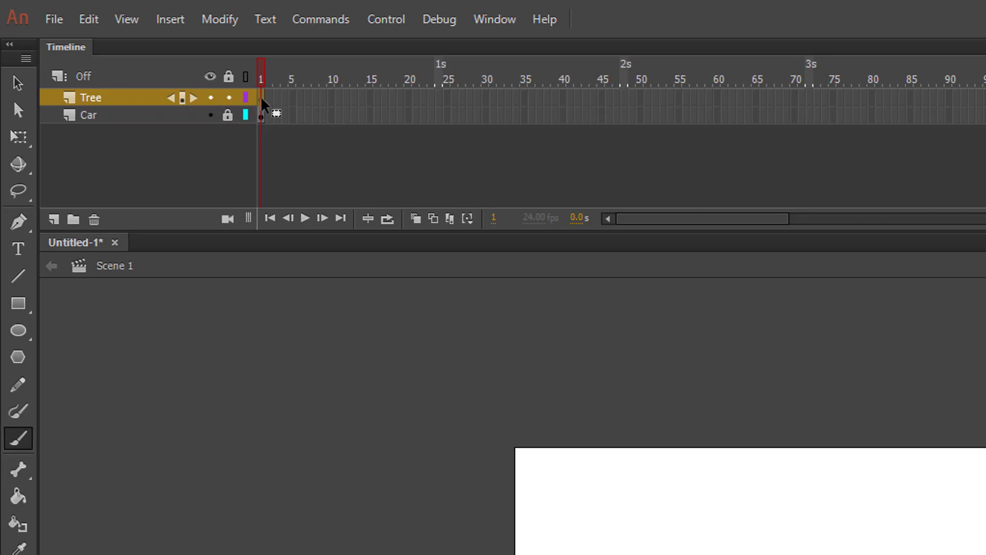
click(208, 115)
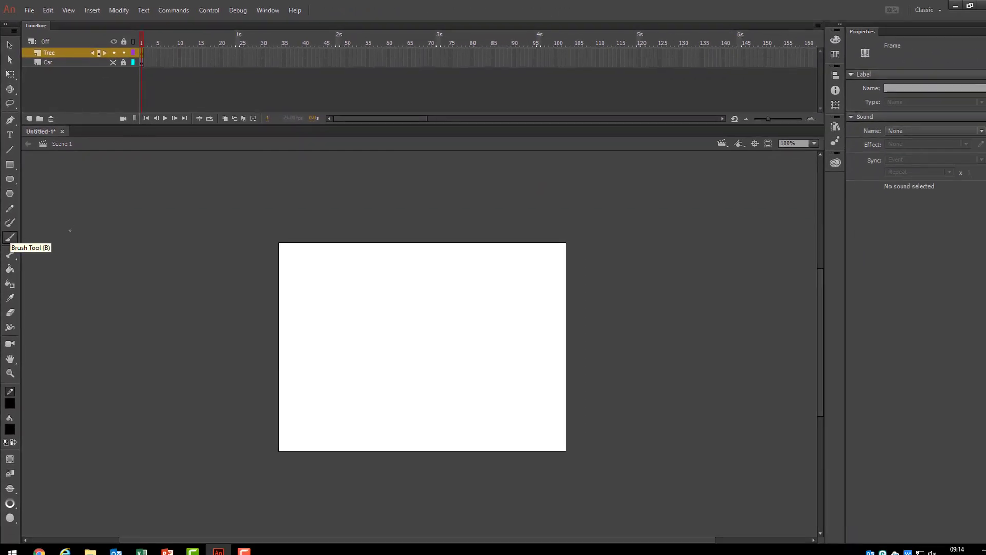
Paint a solid brown tree trunk on the Tree layer using the Brush tool at size 23.
click(10, 233)
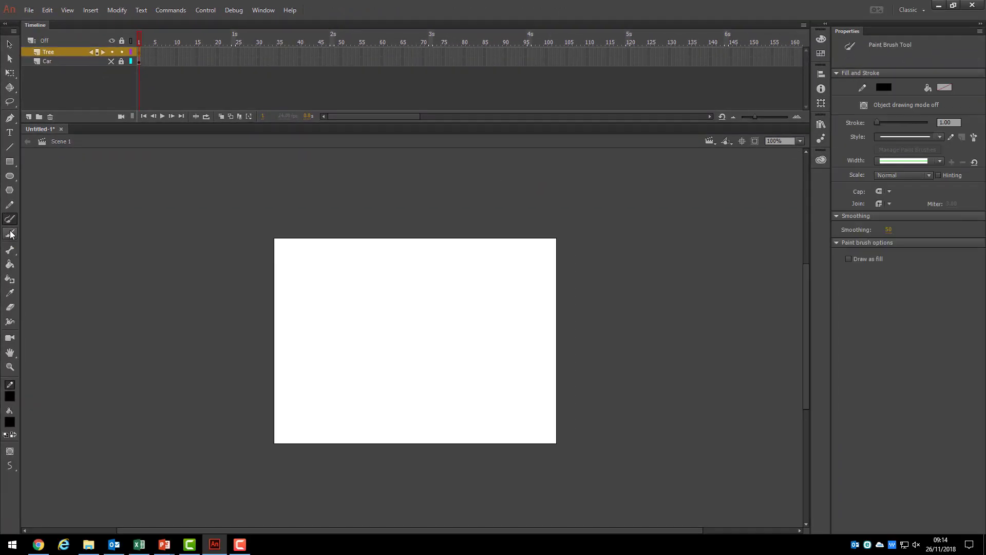
click(10, 234)
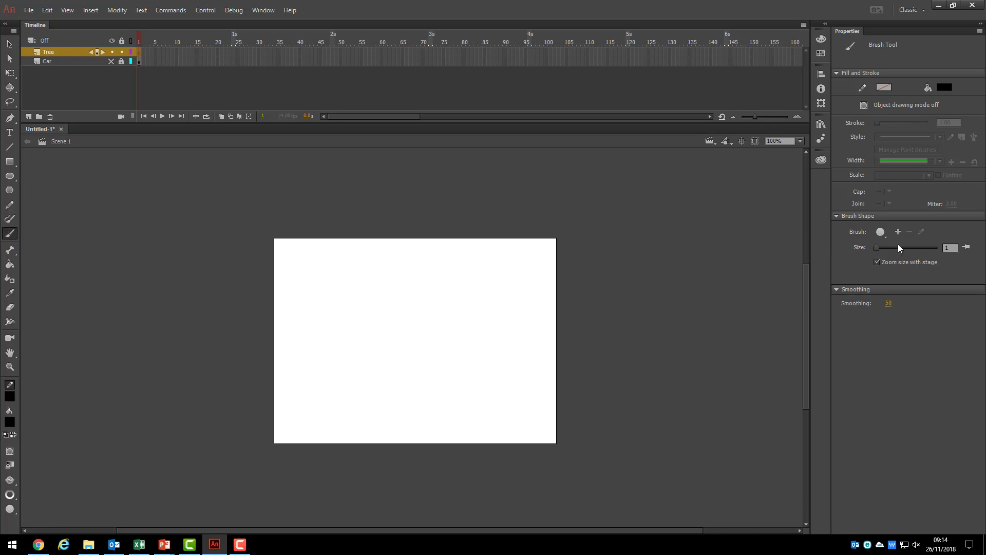
drag(879, 248, 883, 249)
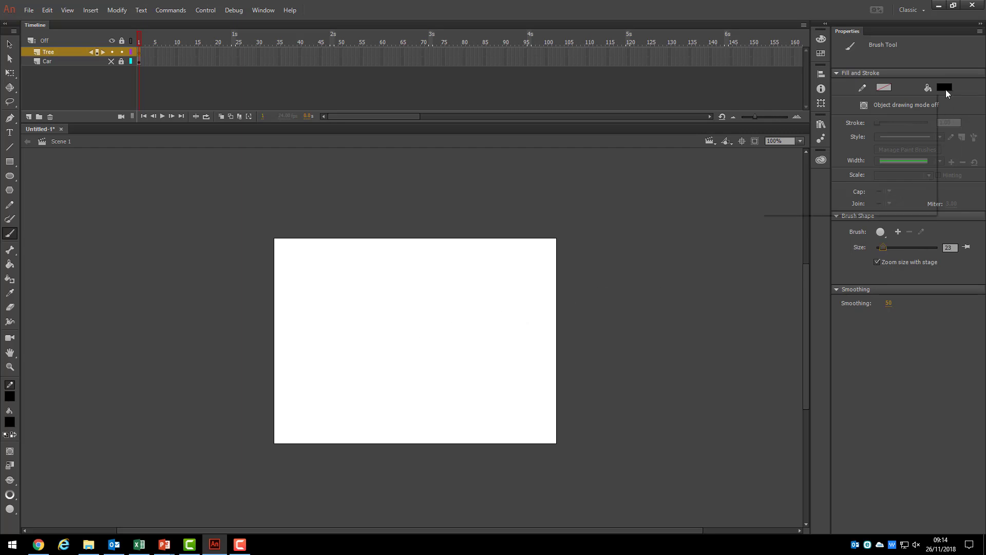
click(944, 87)
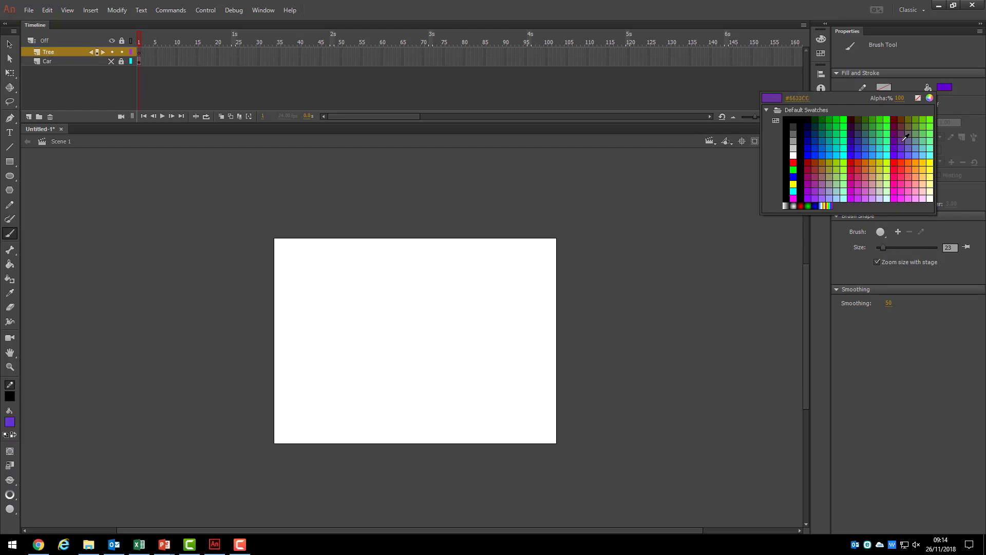
click(905, 120)
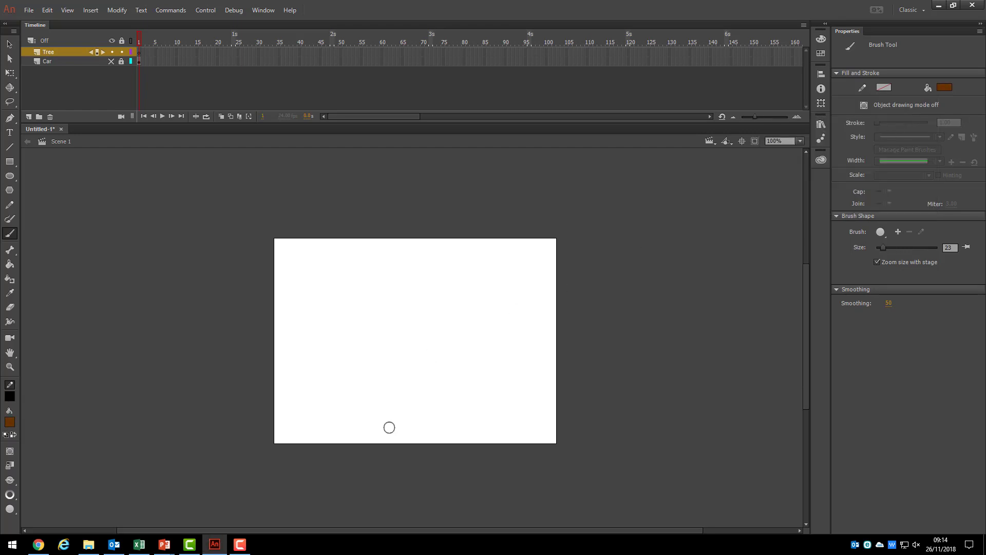
mouse_move(388, 426)
mouse_down()
mouse_move(404, 402)
mouse_move(396, 330)
mouse_up()
mouse_move(437, 431)
mouse_down()
mouse_move(432, 331)
mouse_move(403, 330)
mouse_move(420, 338)
mouse_move(406, 342)
mouse_move(417, 393)
mouse_move(421, 351)
mouse_move(418, 419)
mouse_move(427, 431)
mouse_move(393, 429)
mouse_move(413, 397)
mouse_move(412, 420)
mouse_up()
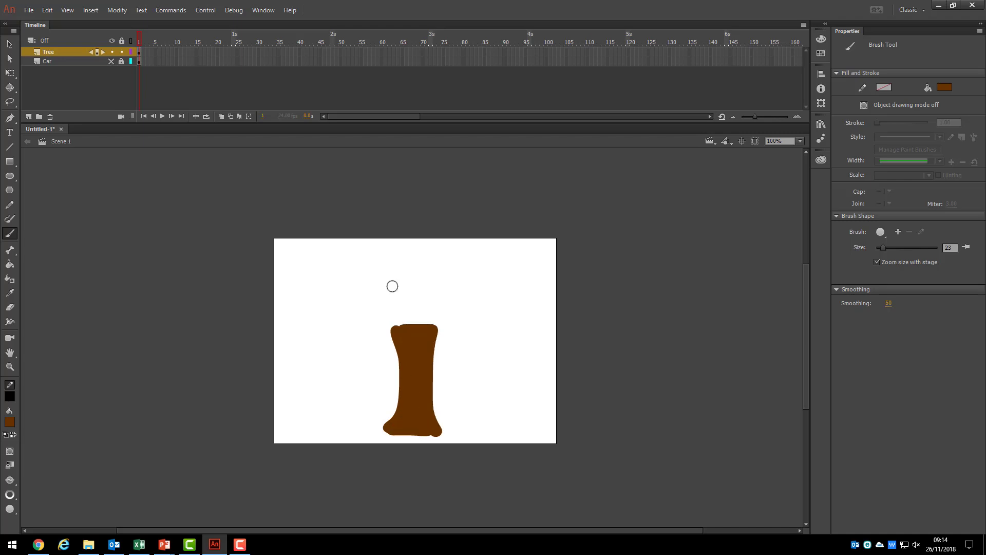
Build the tree's crown above the trunk from overlapping dark green ovals without a stroke.
click(9, 177)
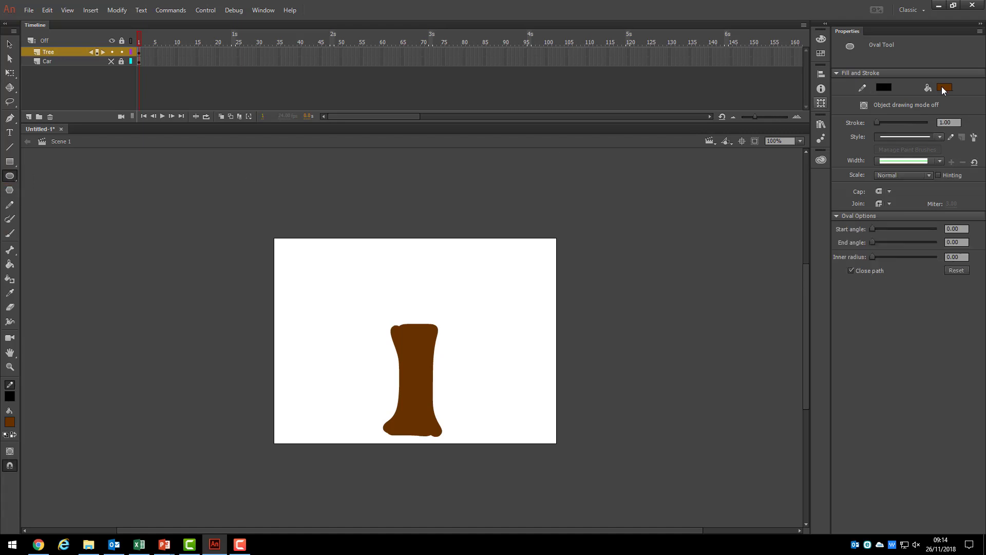
click(943, 90)
click(824, 125)
click(884, 87)
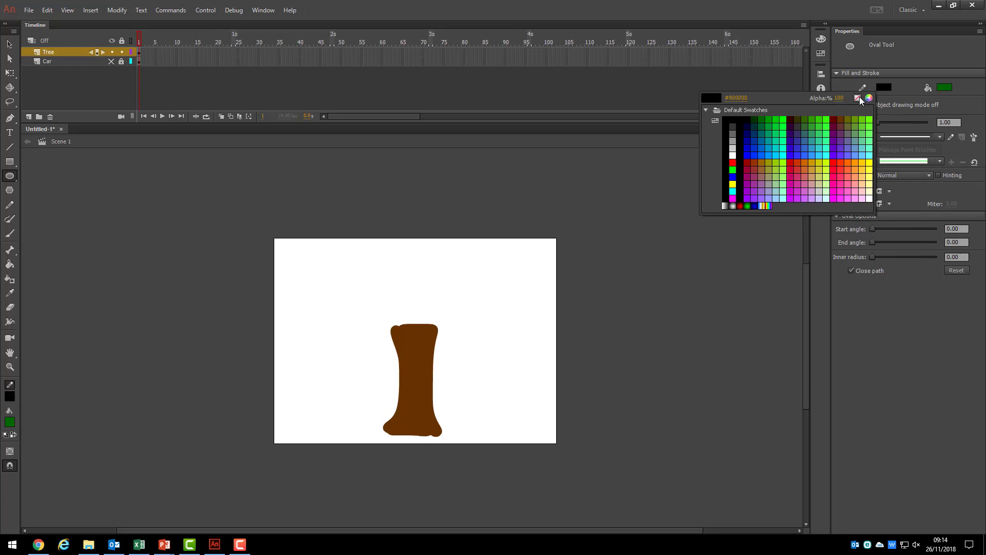
click(858, 98)
drag(351, 291, 396, 319)
drag(366, 264, 430, 310)
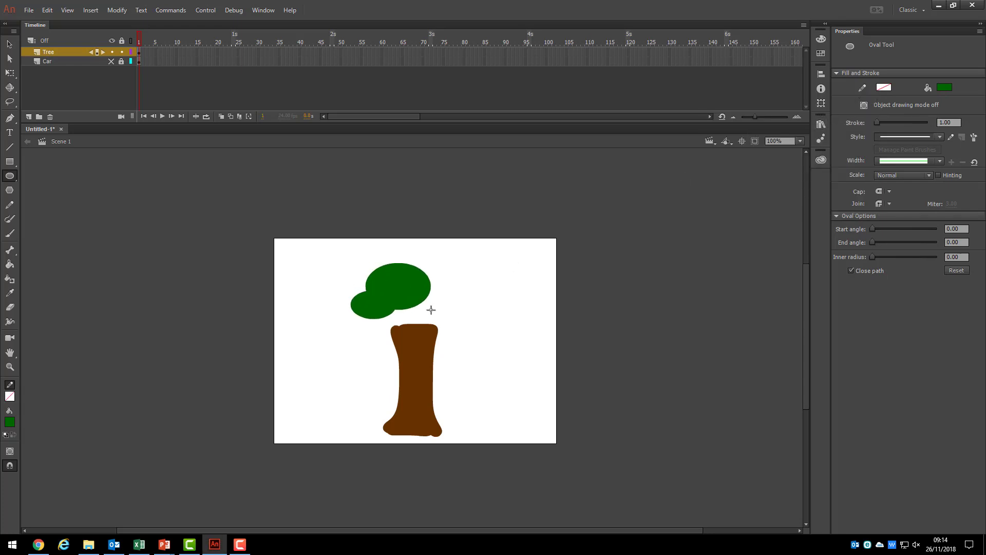
drag(358, 294, 428, 339)
mouse_move(406, 252)
mouse_down()
mouse_move(473, 310)
mouse_move(459, 336)
mouse_up()
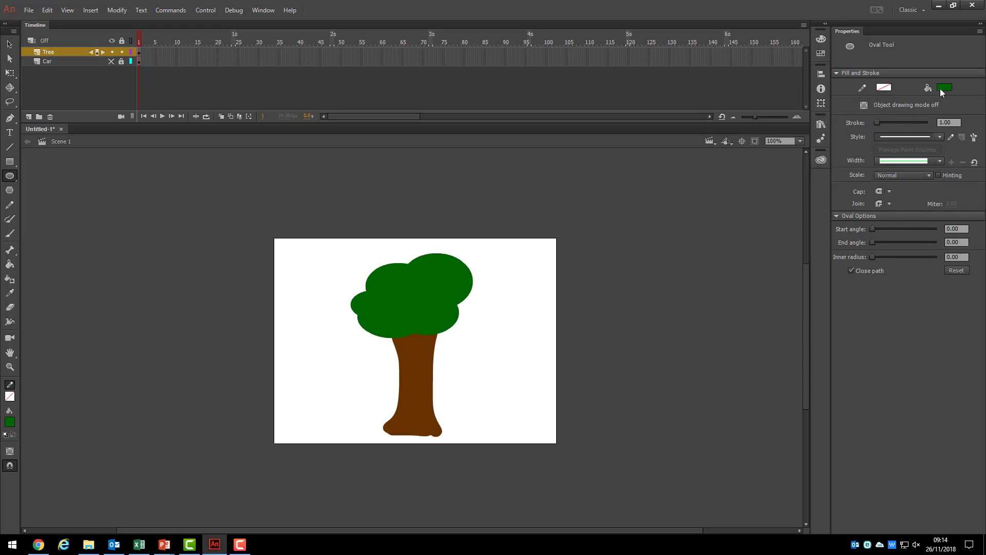
Add four bright green ovals around the upper and lower parts of the tree's crown.
click(944, 87)
click(781, 148)
drag(358, 320, 415, 342)
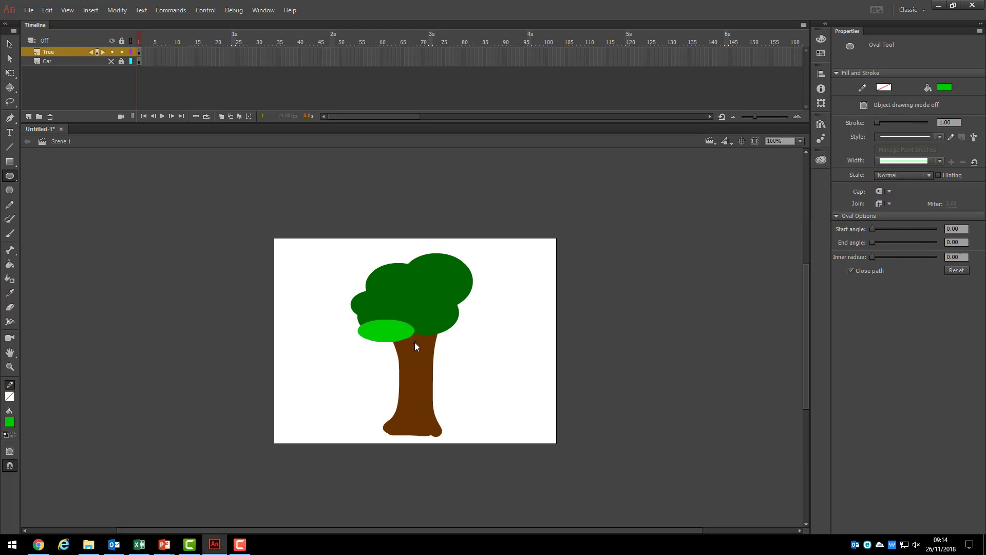
drag(411, 255, 478, 295)
drag(352, 271, 475, 336)
Add two very dark green ovals across the crown's middle and a lighter dark green oval at its centre.
click(945, 88)
click(798, 108)
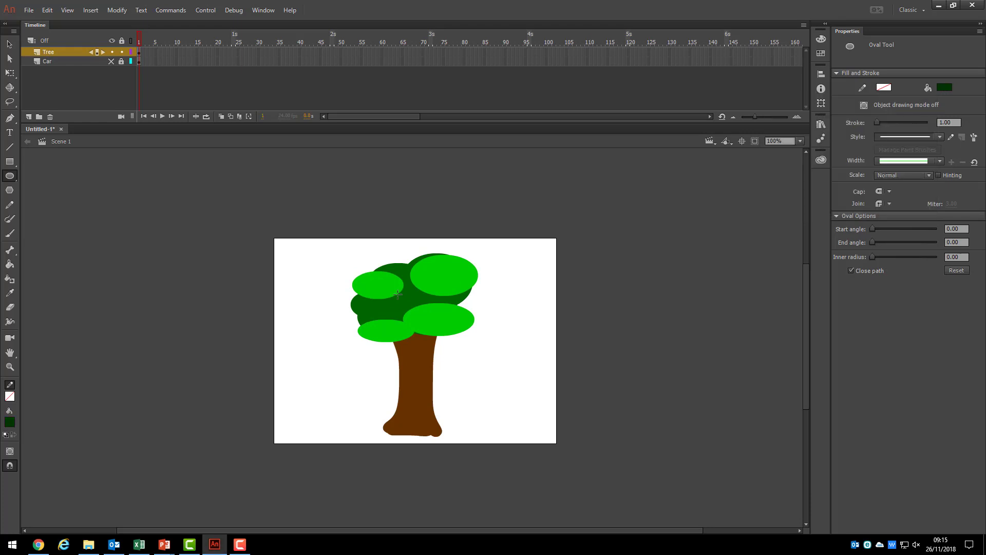
mouse_move(394, 287)
mouse_down()
mouse_move(457, 317)
mouse_move(480, 310)
mouse_move(489, 320)
mouse_up()
drag(340, 296, 397, 322)
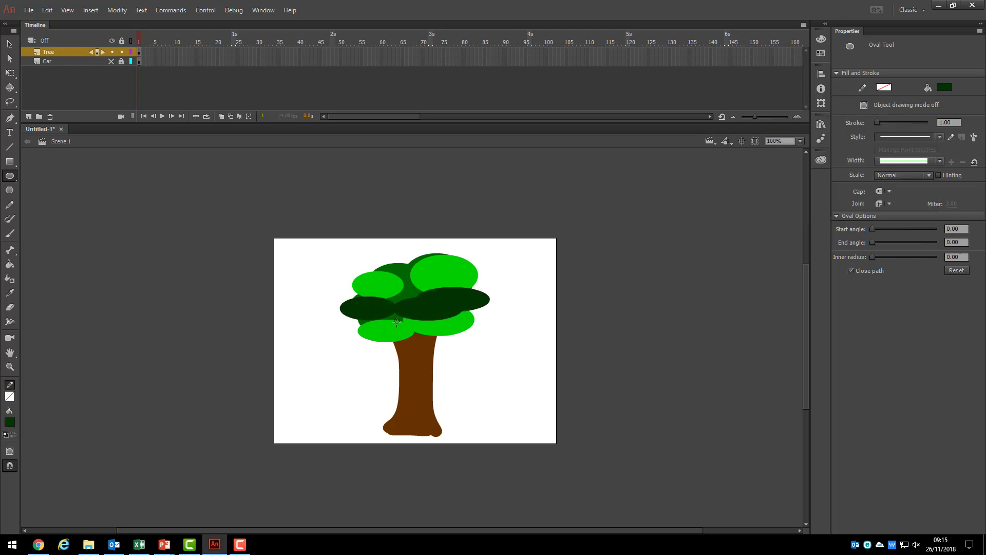
click(944, 87)
click(805, 108)
drag(383, 280, 441, 314)
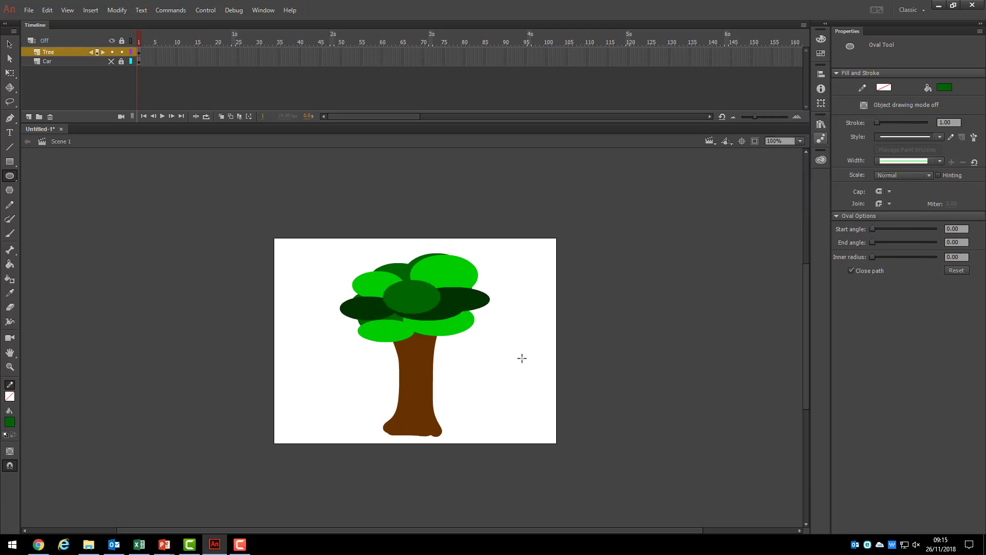
click(10, 44)
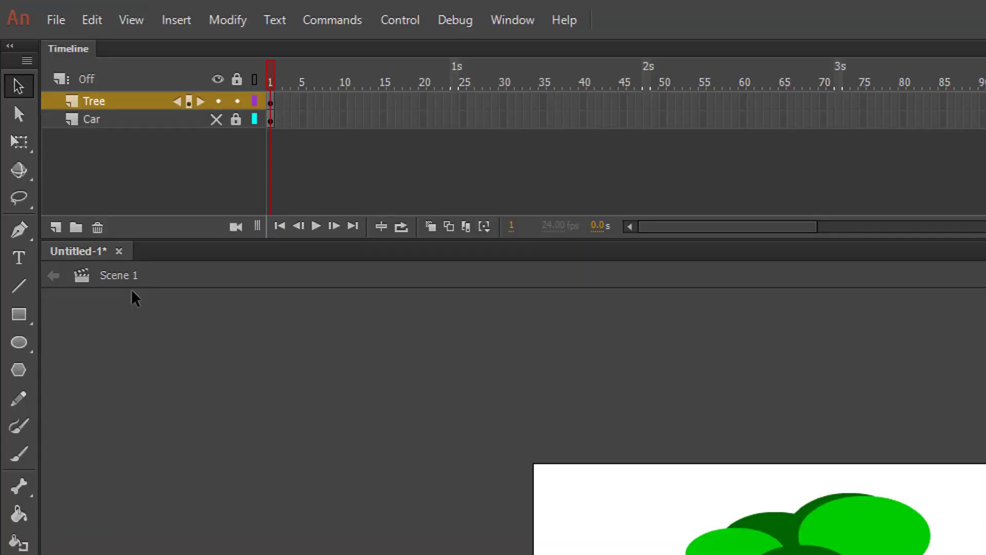
Add a layer named Background above the Tree layer, and lock and hide the Tree layer.
click(57, 231)
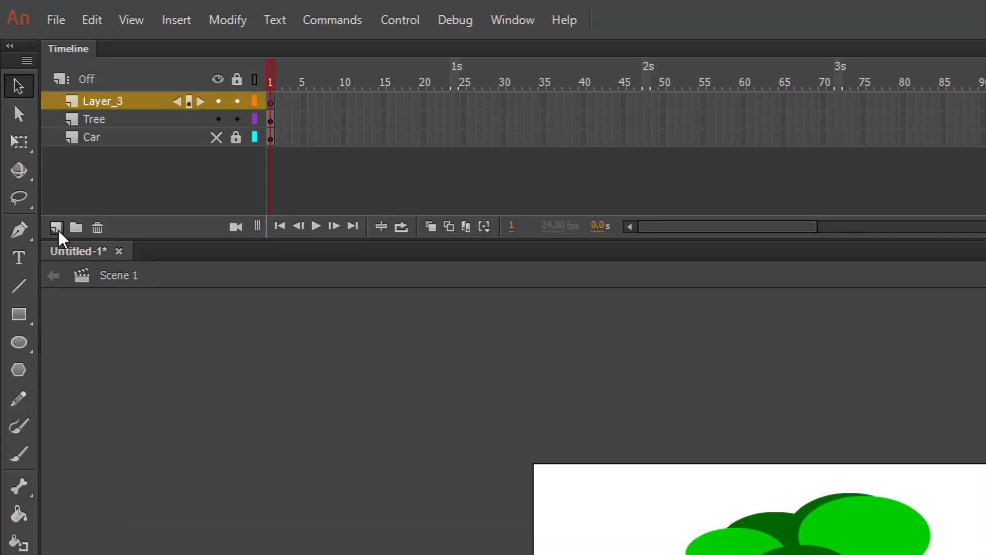
double_click(102, 103)
text(B)
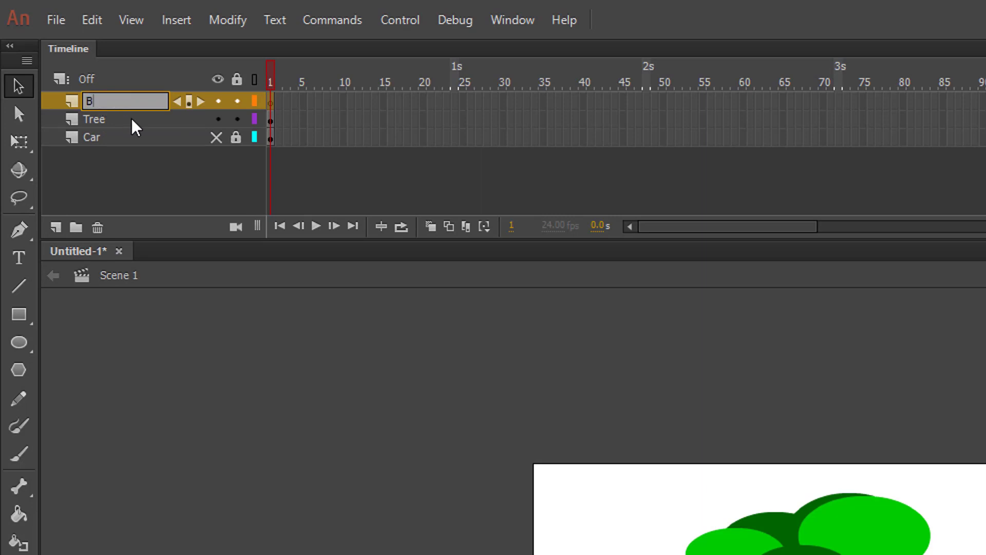
text(ackground)
key(Return)
click(237, 119)
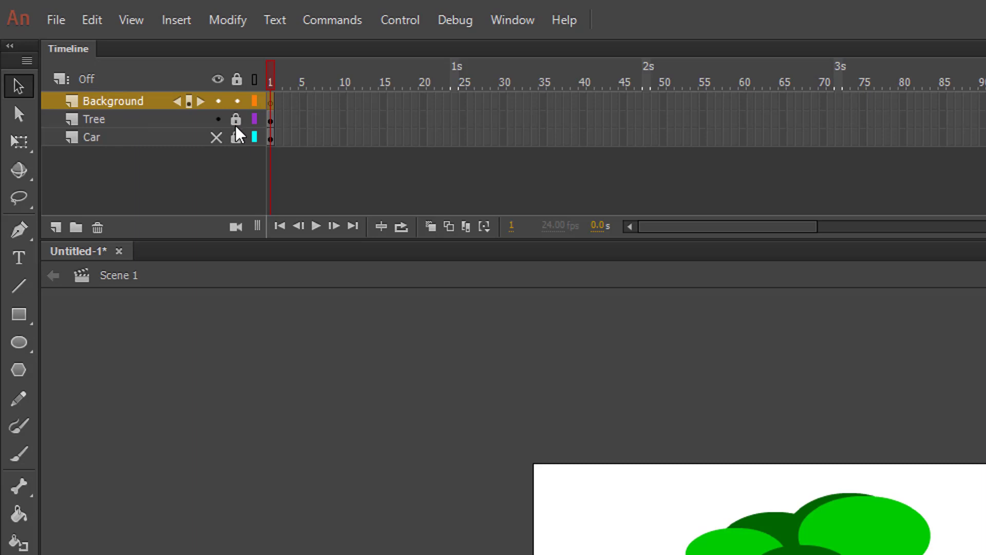
click(218, 119)
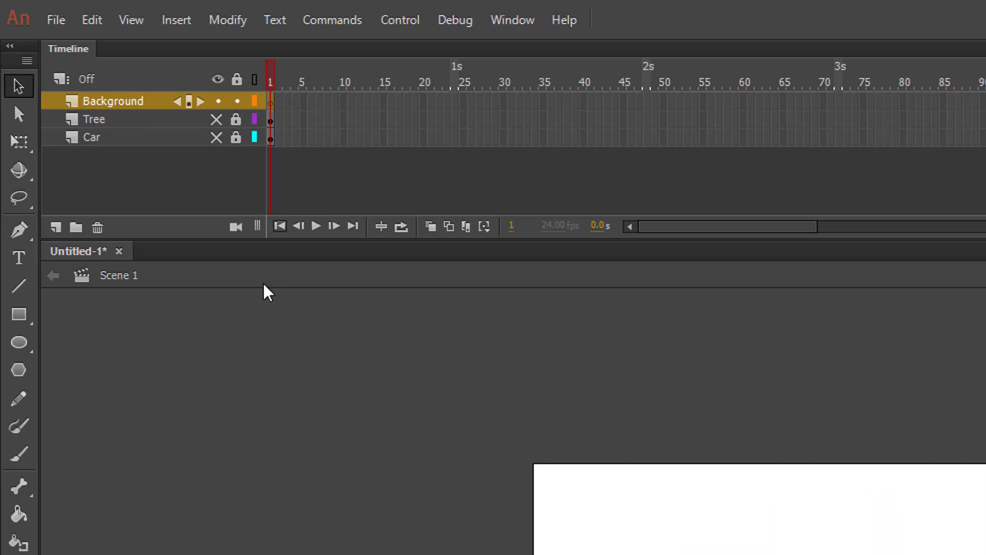
Draw a wide cyan #00FFFF sky rectangle without a stroke over the stage's upper part, extending well beyond both sides.
click(19, 314)
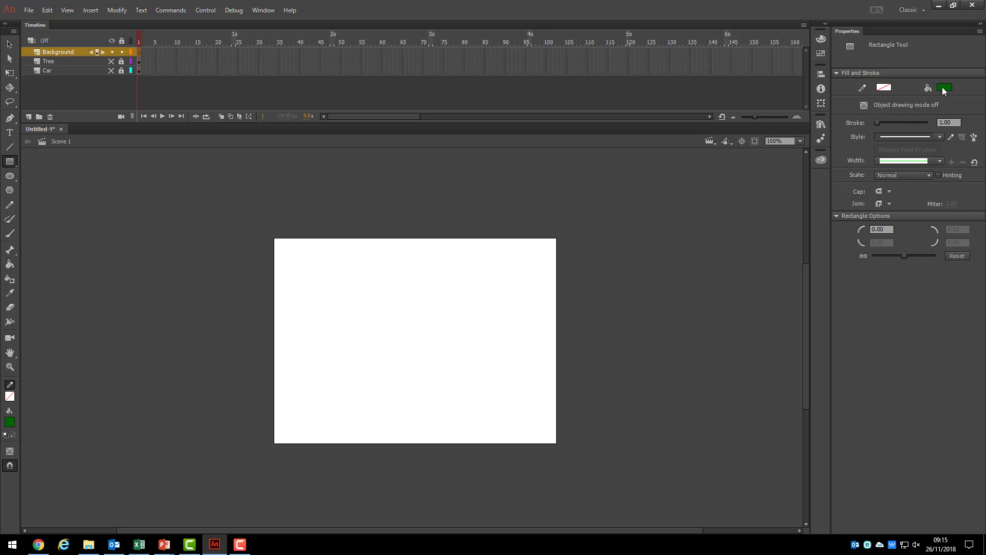
click(943, 88)
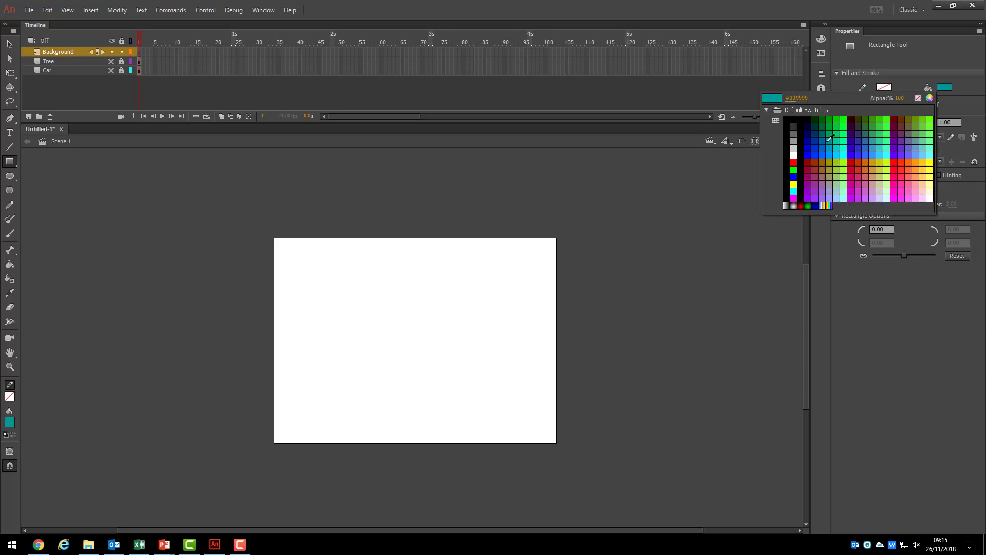
click(844, 155)
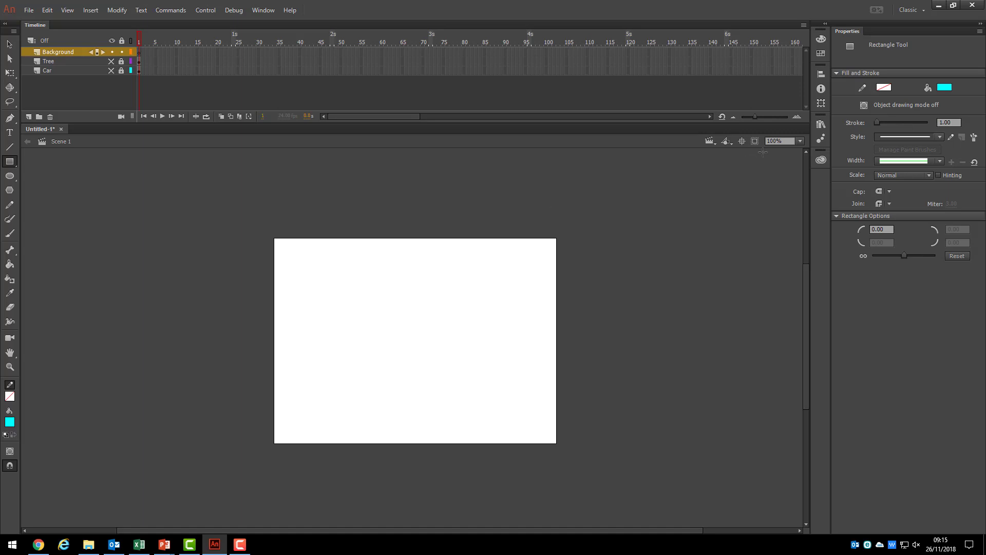
click(800, 141)
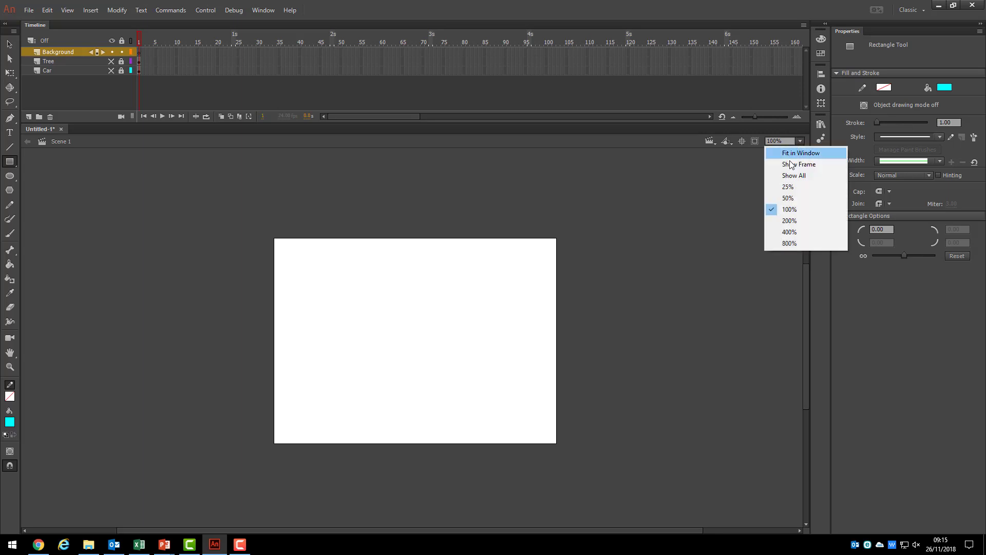
click(790, 198)
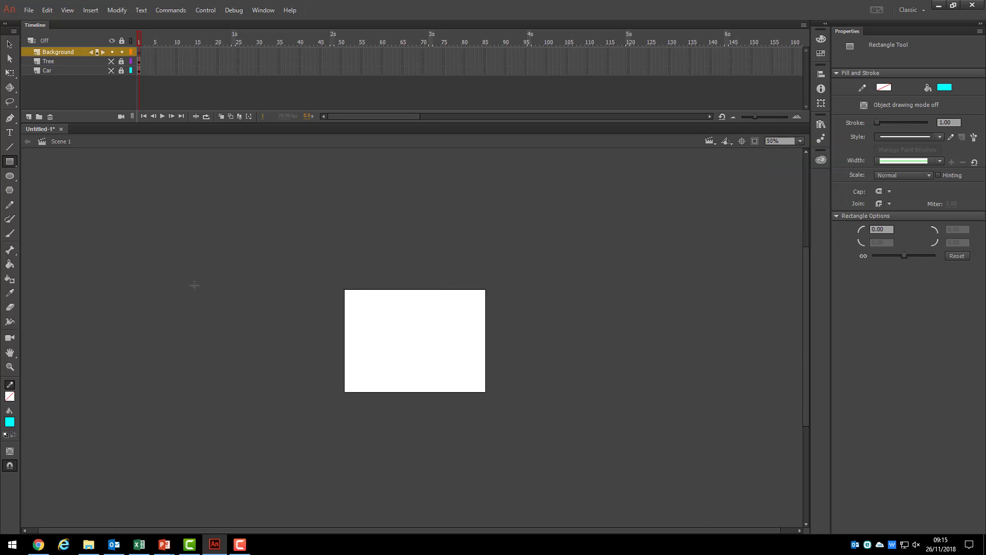
drag(106, 285, 784, 354)
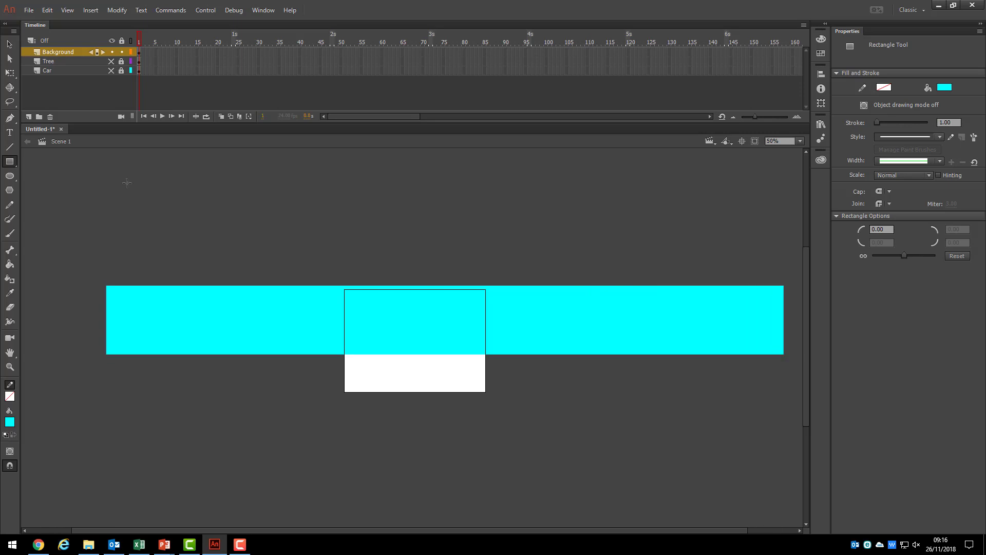
Draw a green #009900 grass strip directly beneath the sky across its full width.
click(947, 88)
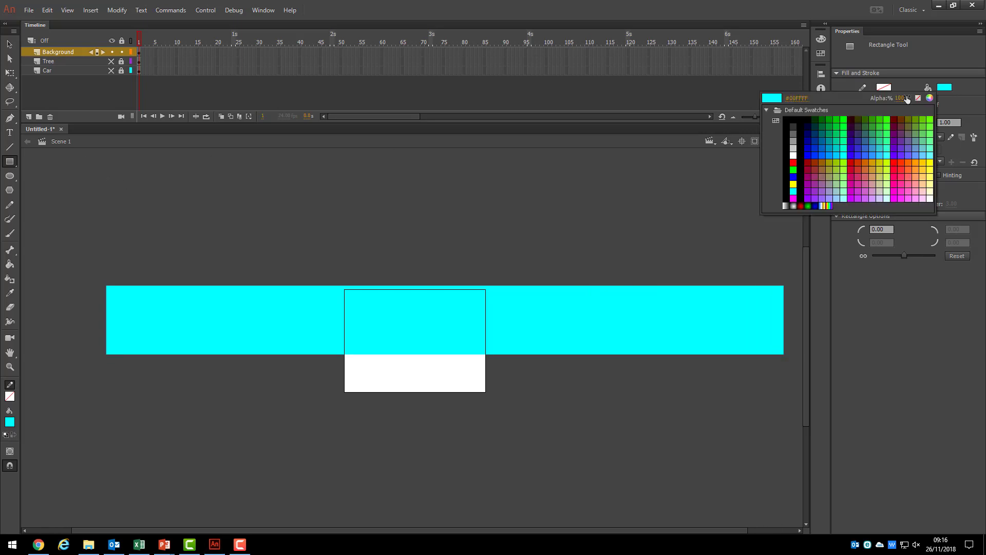
click(834, 118)
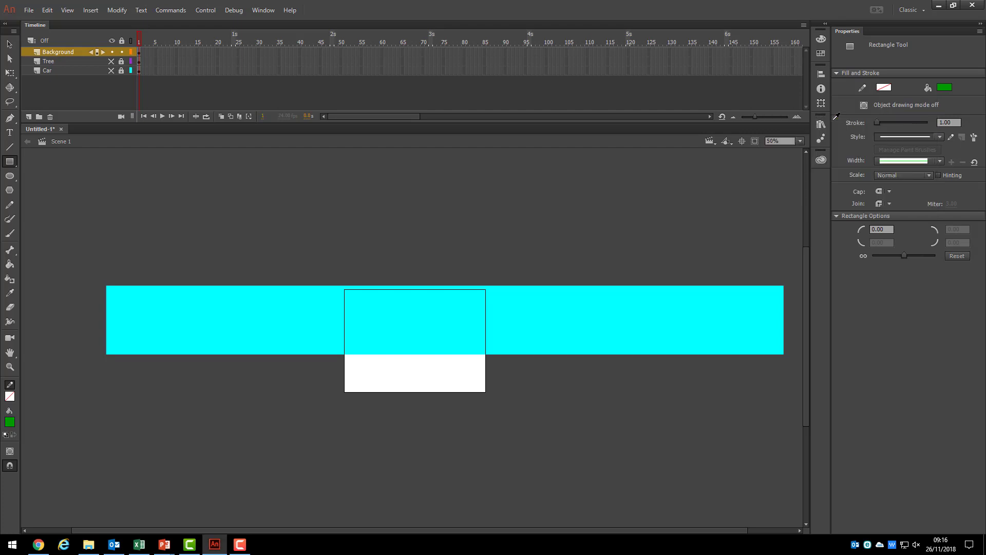
drag(106, 355, 785, 371)
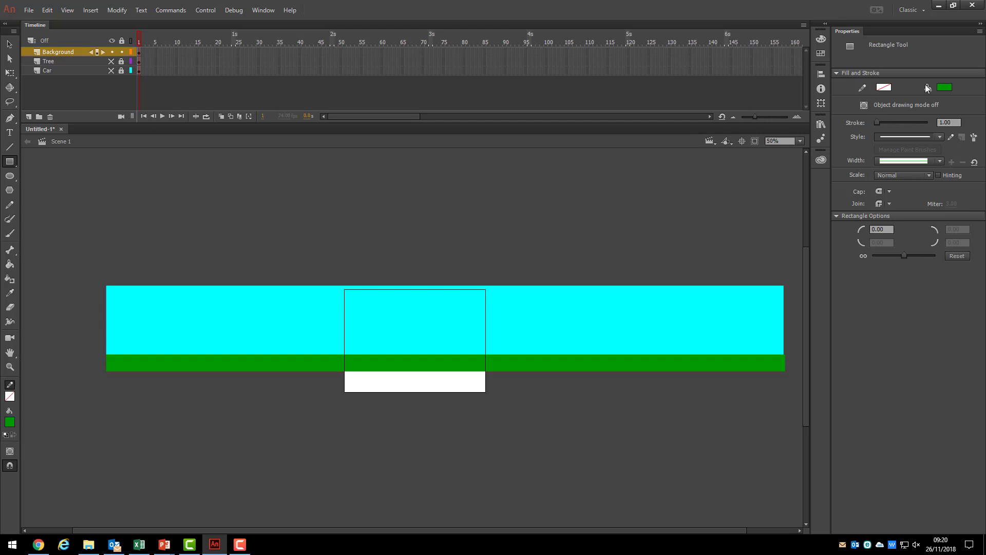
Add a thin dark grey strip below the grass and a medium grey road strip beneath it, both across the full width.
click(944, 87)
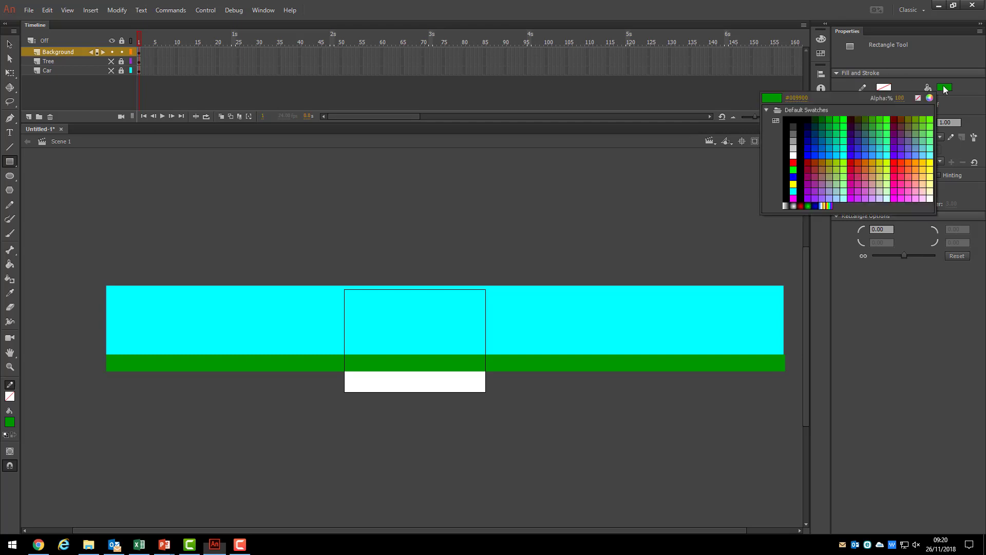
click(794, 126)
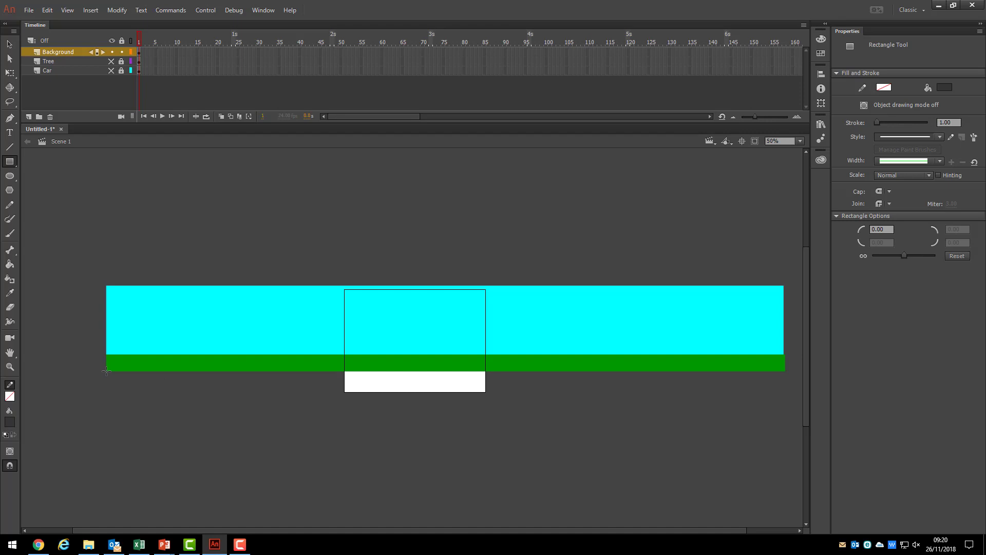
drag(106, 371, 779, 378)
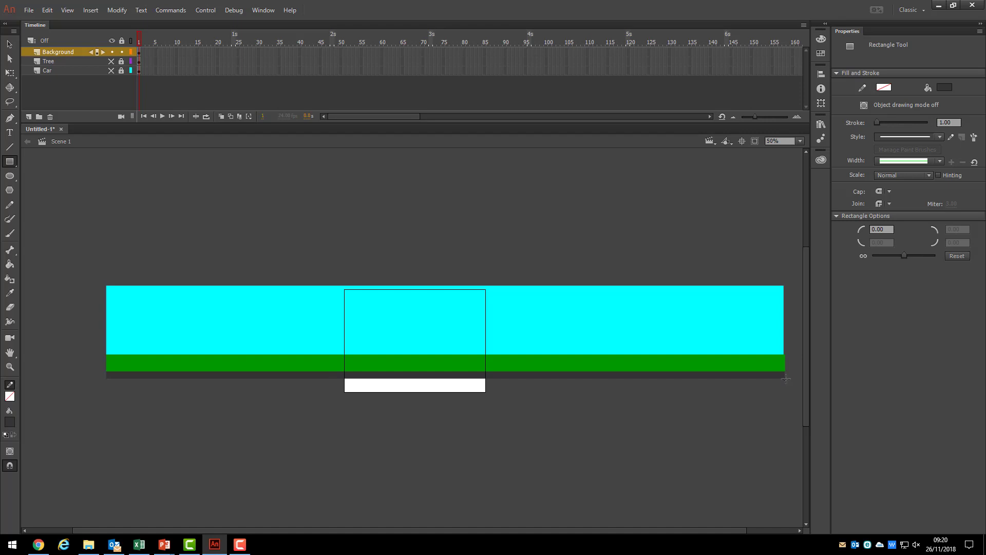
click(945, 87)
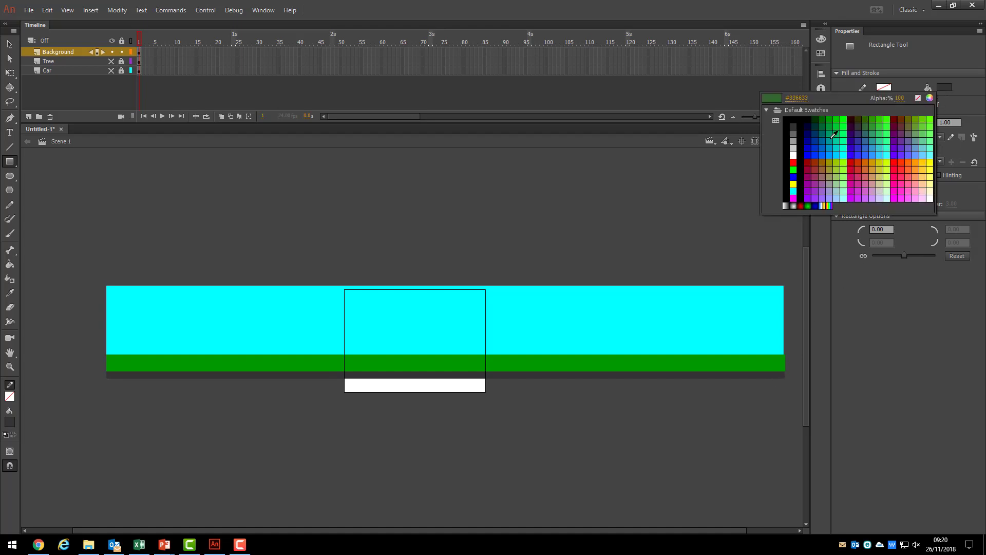
click(795, 138)
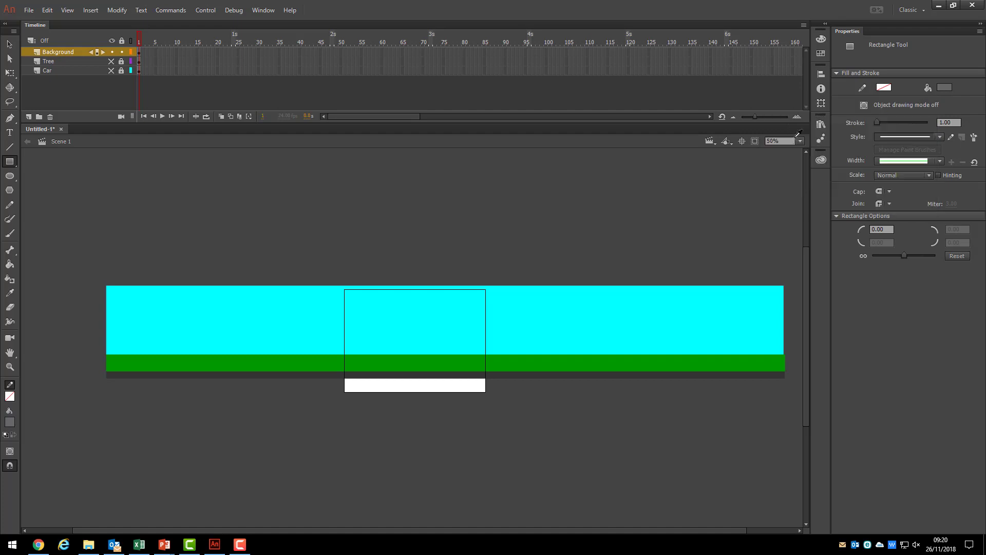
drag(105, 378, 784, 392)
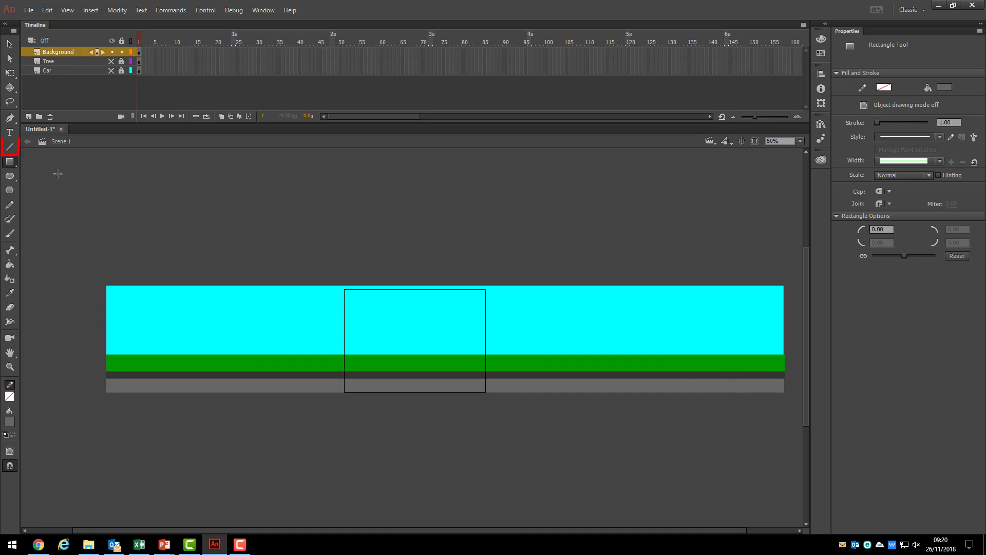
Draw a white horizontal road marking about 114 px long with a stroke of 2 at the road's left end.
click(11, 150)
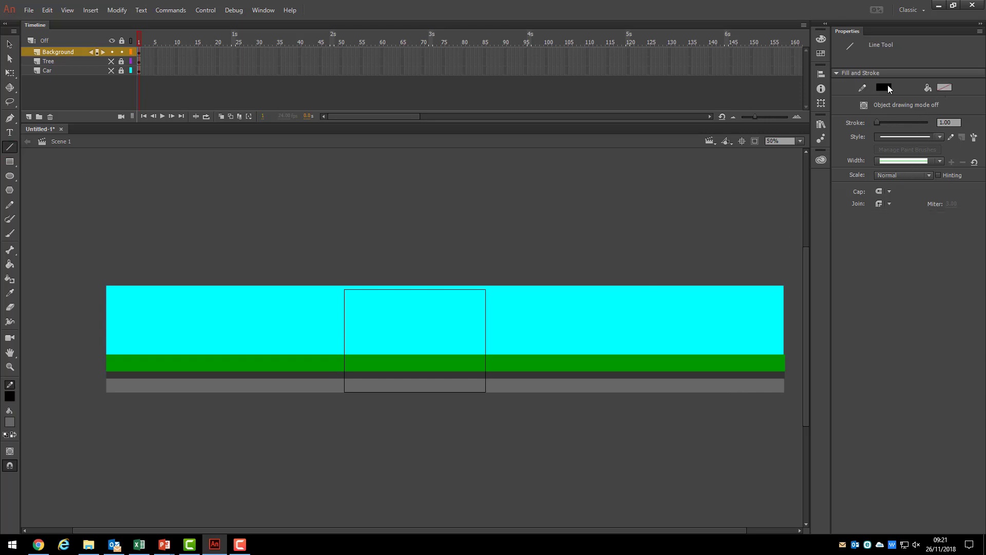
click(888, 87)
click(742, 158)
click(951, 122)
key(Return)
drag(113, 384, 142, 384)
Copy the white road marking and place pasted copies at even intervals along the middle of the road.
key(v)
double_click(132, 384)
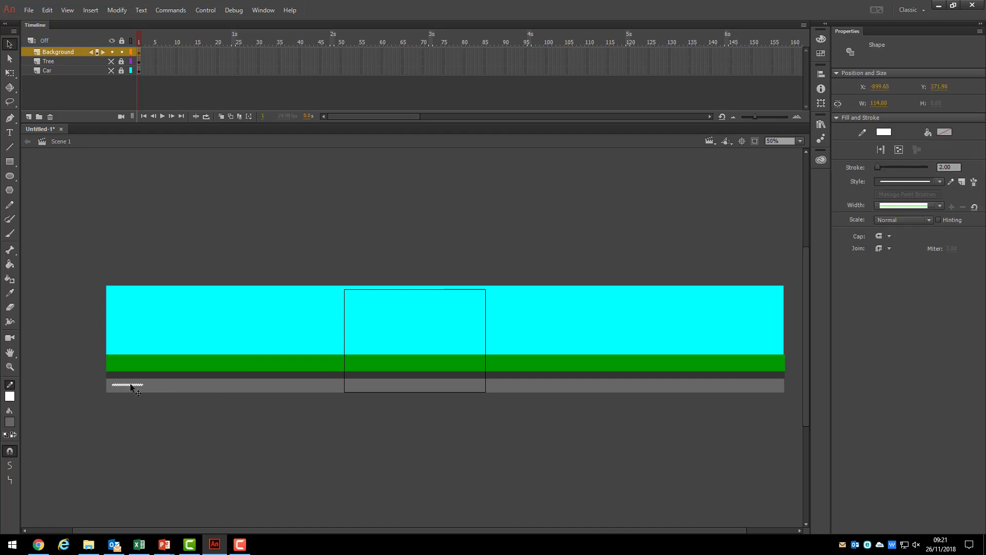
click(48, 11)
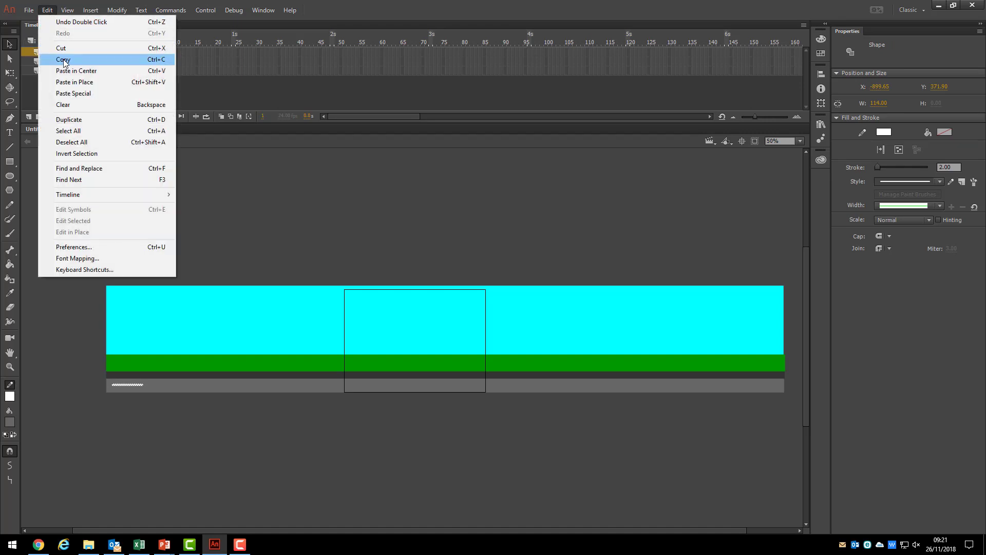
click(64, 59)
click(47, 10)
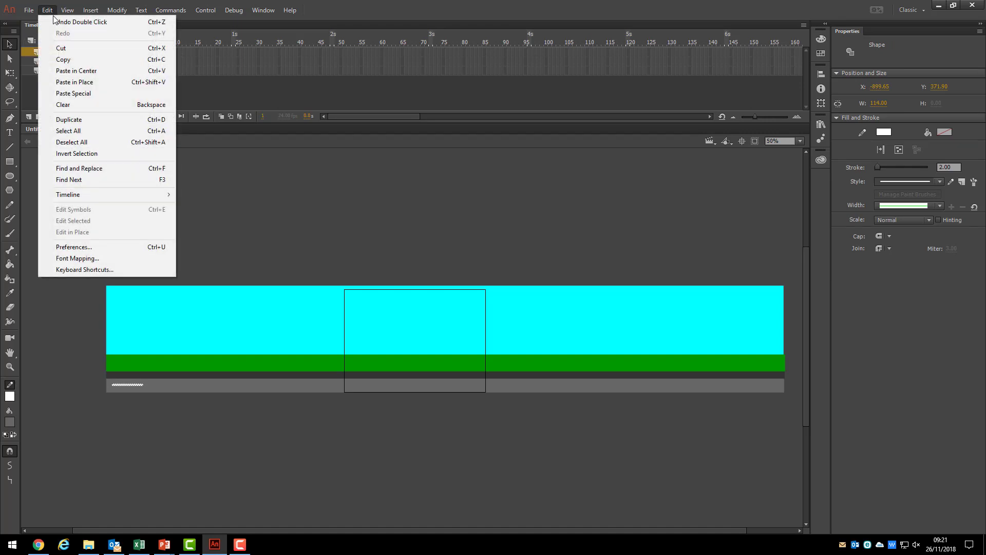
click(76, 71)
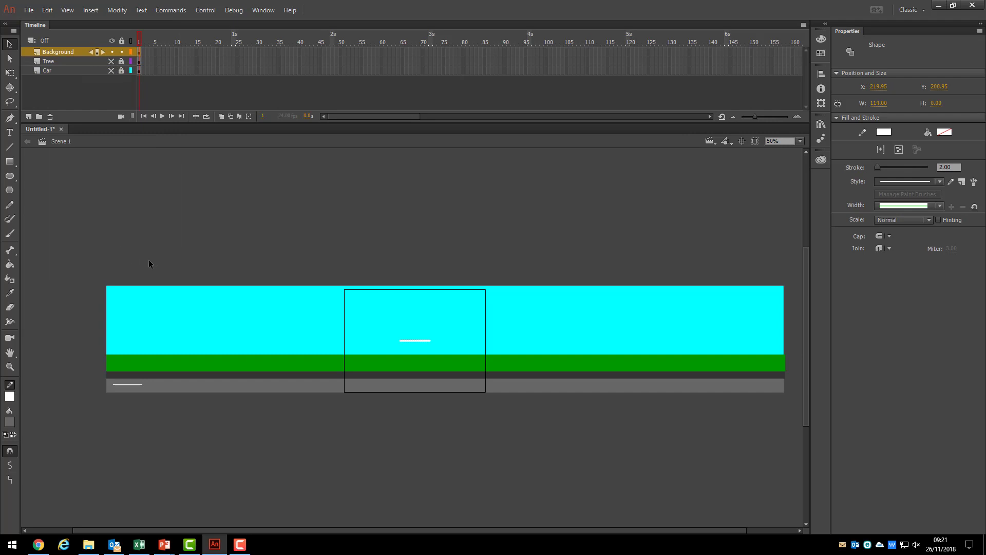
drag(399, 342, 183, 389)
click(47, 10)
click(77, 71)
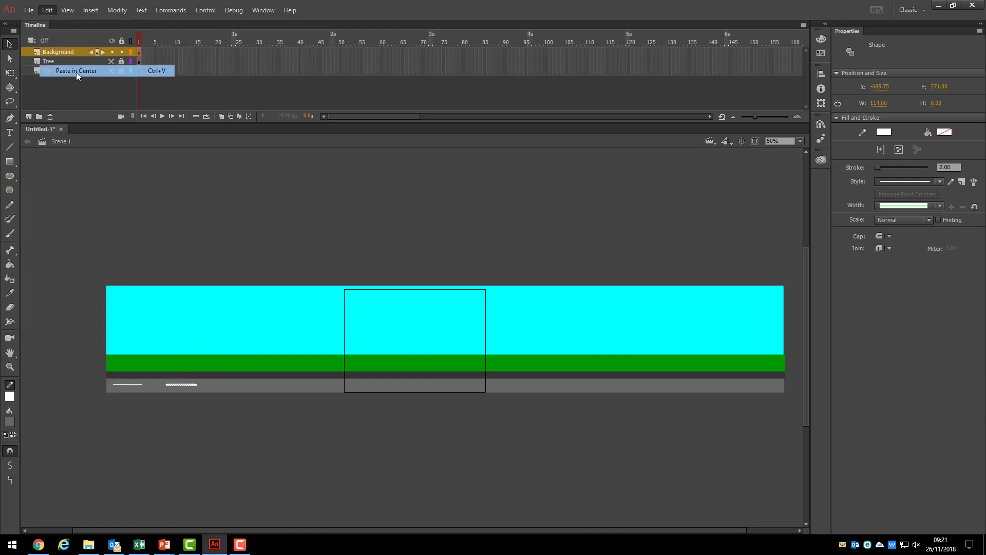
drag(423, 345, 249, 390)
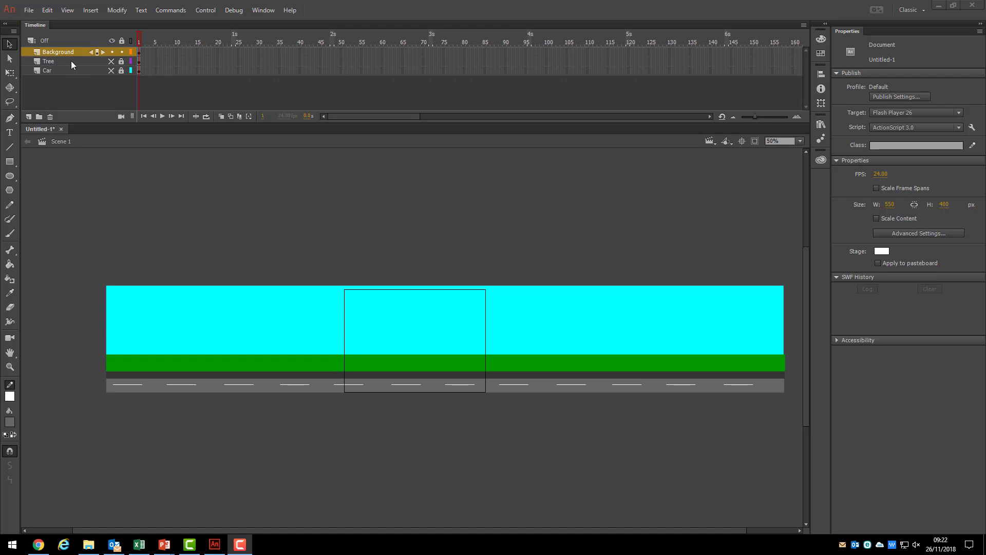
Show and unlock the Tree layer, move it above the Background layer, and copy the tree.
click(112, 61)
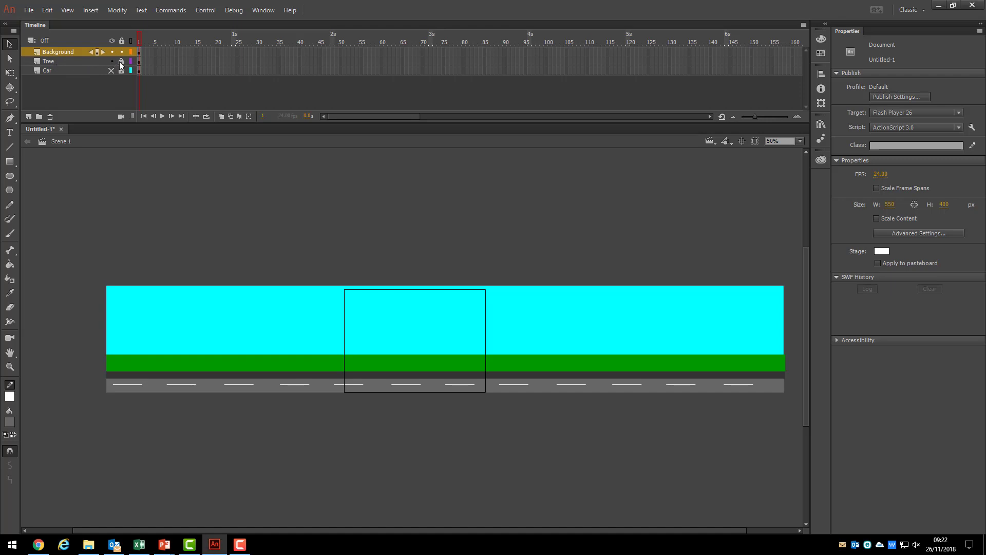
drag(64, 62, 65, 50)
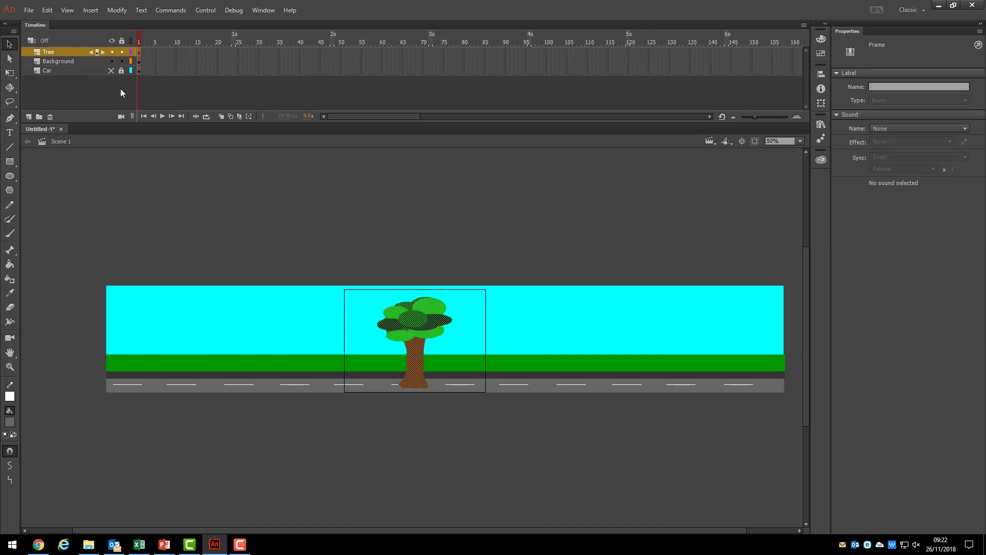
click(47, 11)
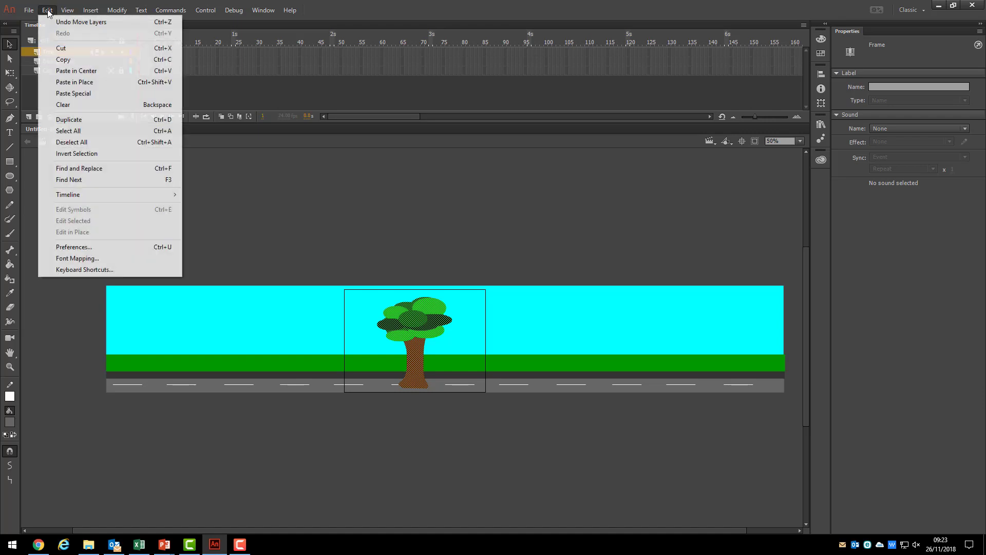
click(70, 61)
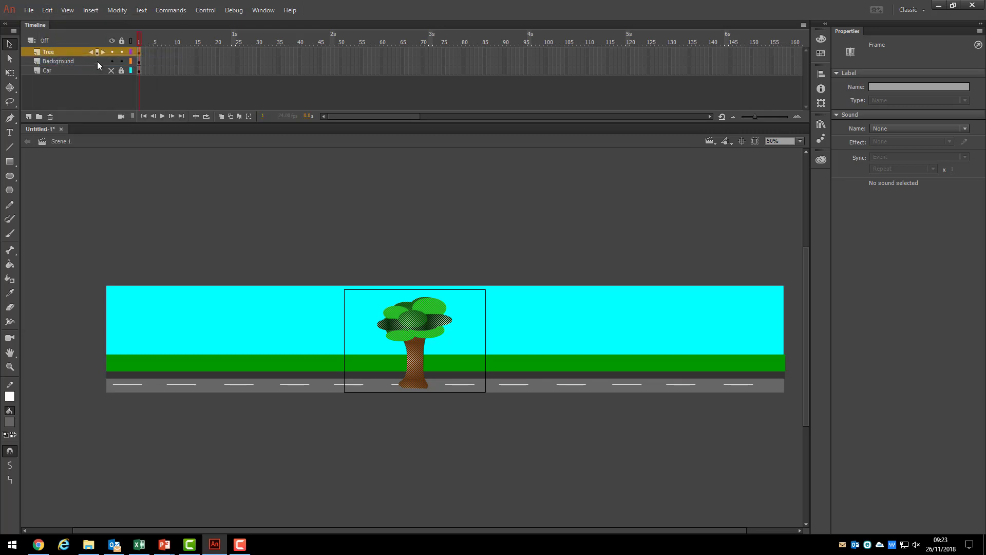
Paste the tree at the centre of the Background layer, and lock and hide the Tree layer.
click(75, 61)
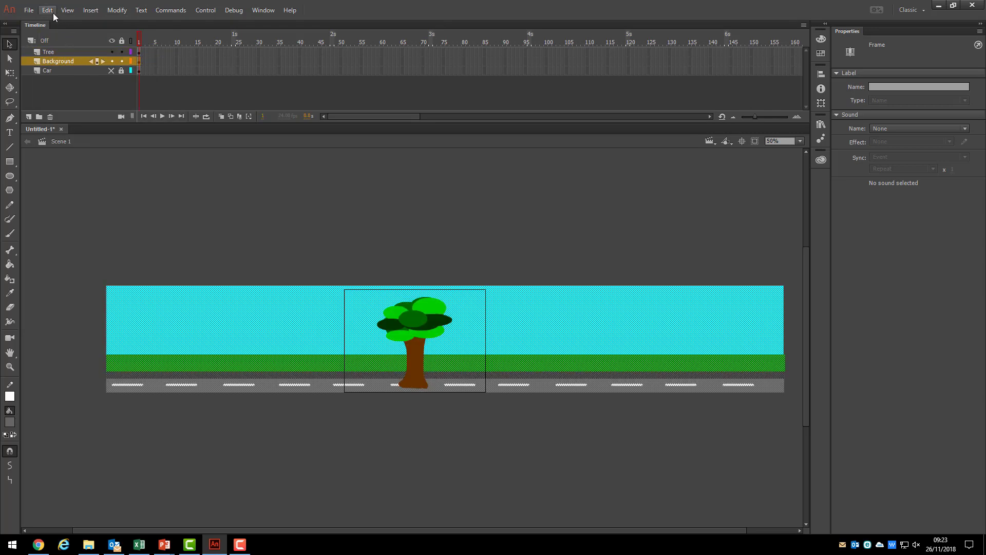
click(47, 10)
click(77, 70)
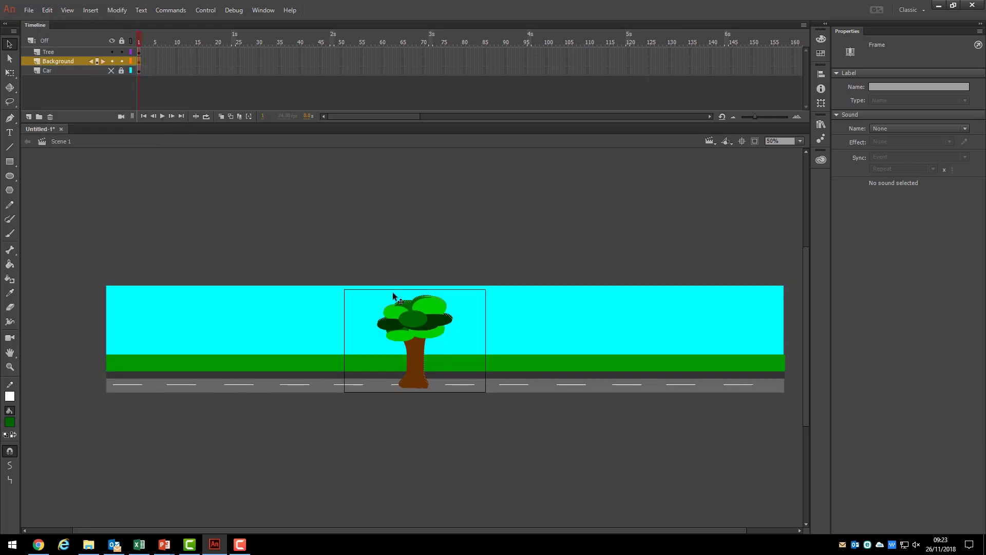
click(112, 52)
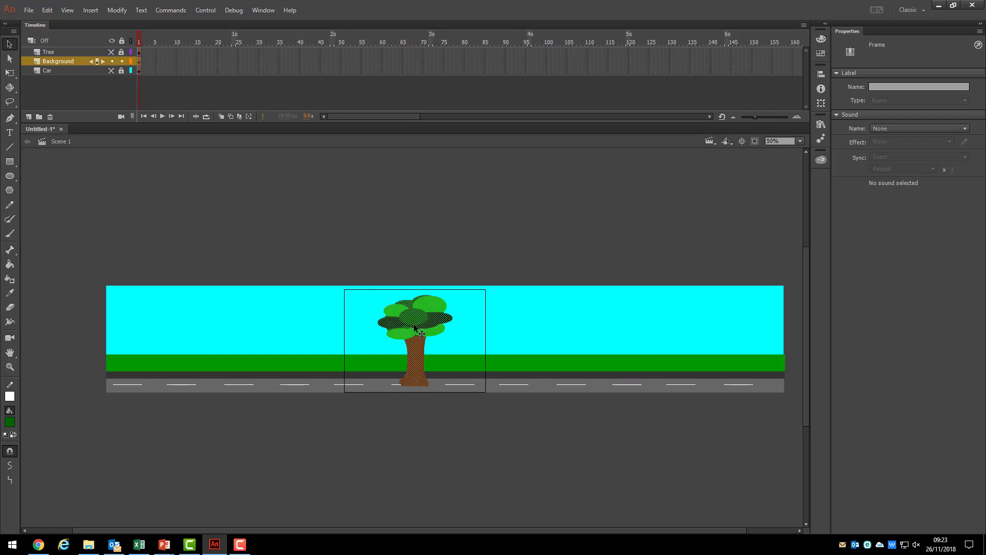
Move the pasted tree to the scene's left end and scale it to about 102 by 125 px, standing on the grass.
drag(414, 327, 144, 309)
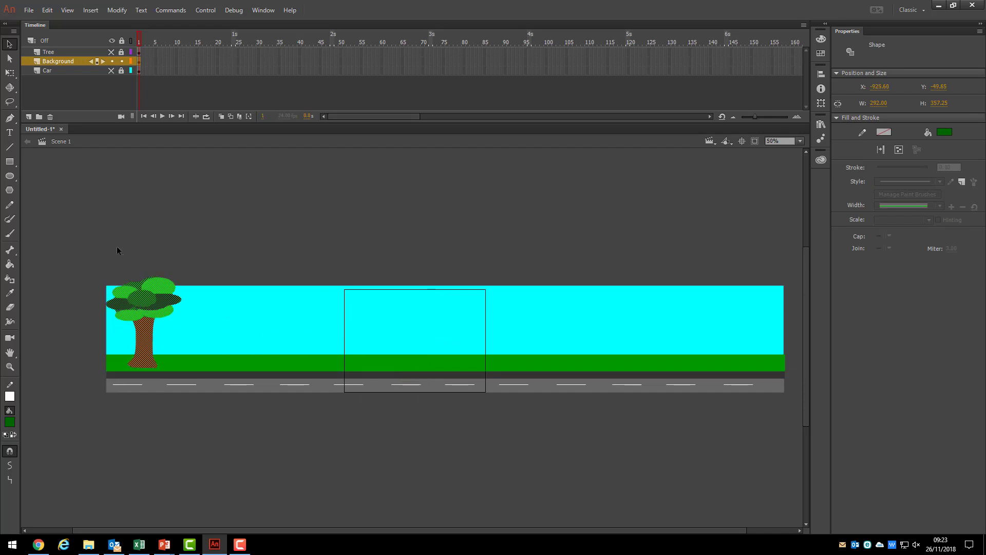
click(10, 72)
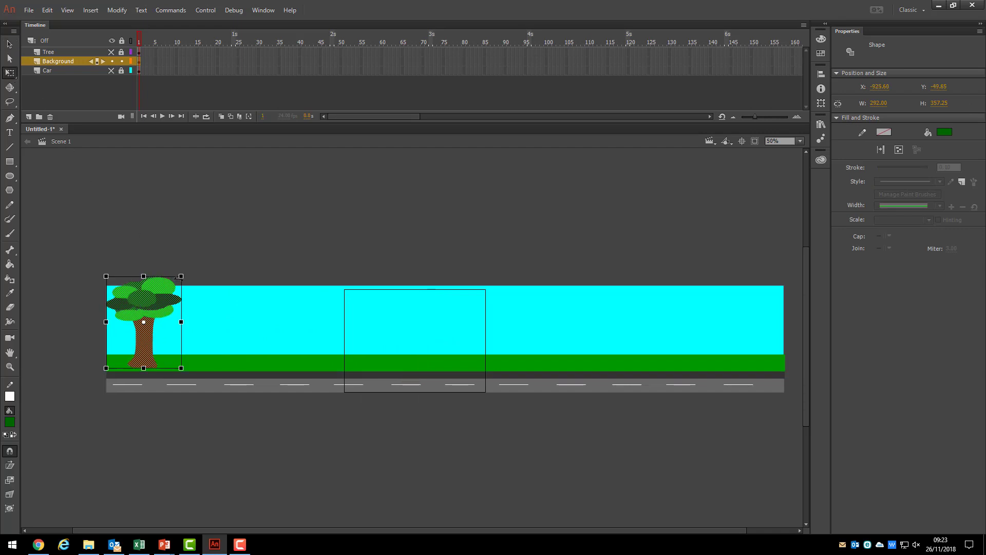
drag(172, 281, 132, 332)
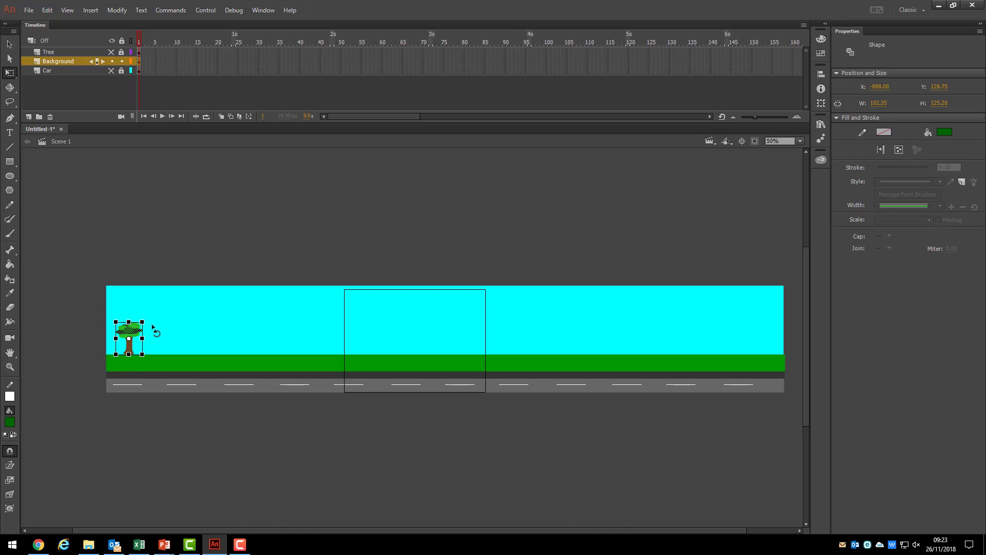
Copy the small tree and spread eight pasted copies along the grass at slightly varied heights and spacings.
key(ctrl+c)
key(ctrl+v)
mouse_move(419, 336)
mouse_down()
mouse_move(201, 331)
mouse_move(420, 334)
mouse_up()
key(ctrl+v)
key(ctrl+v)
key(ctrl+v)
key(ctrl+v)
drag(416, 332, 635, 336)
key(ctrl+v)
key(ctrl+v)
key(ctrl+v)
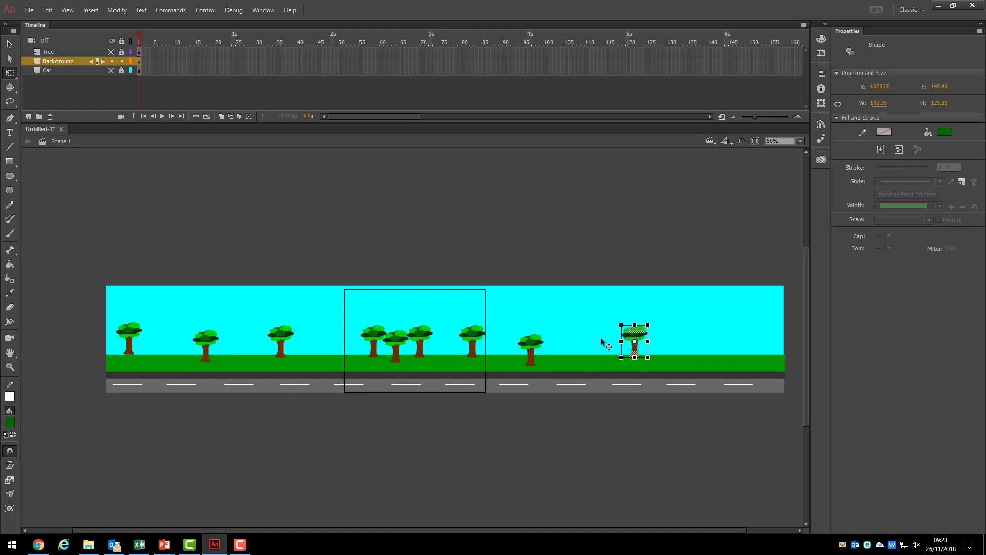
Paste three larger copies of the tree onto the grass, two near the scene's left end and one at its right end.
key(ctrl+v)
drag(416, 333, 254, 334)
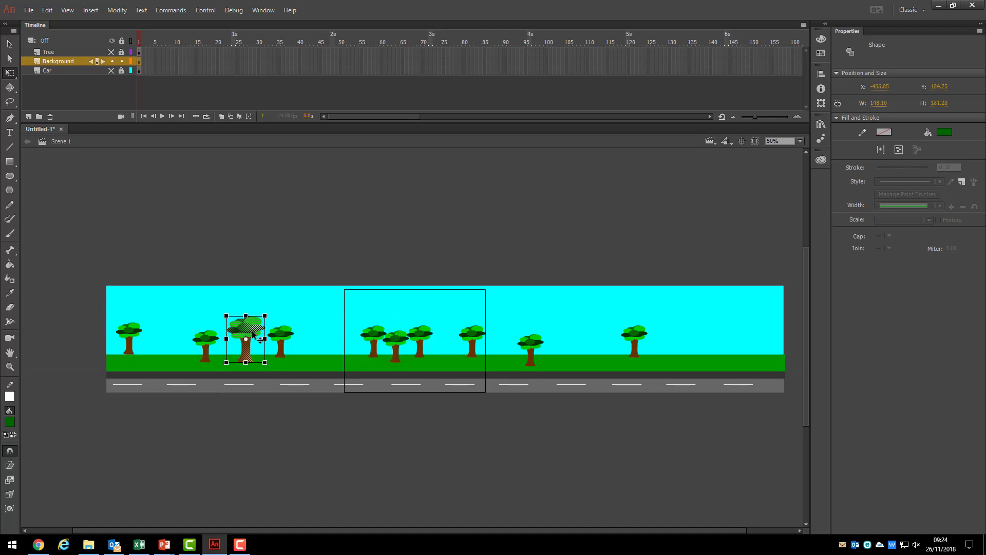
key(ctrl+v)
drag(416, 334, 154, 346)
key(ctrl+v)
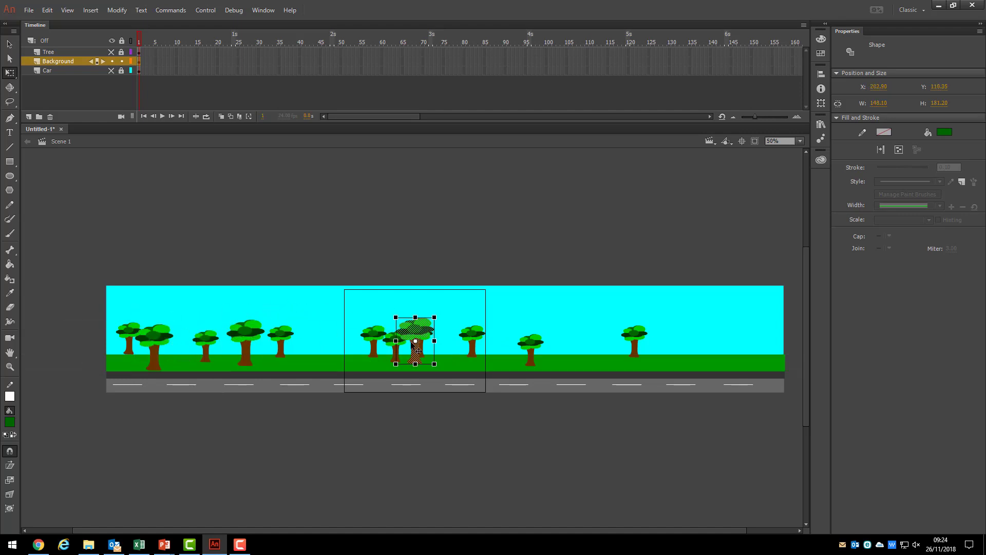
drag(418, 351, 761, 356)
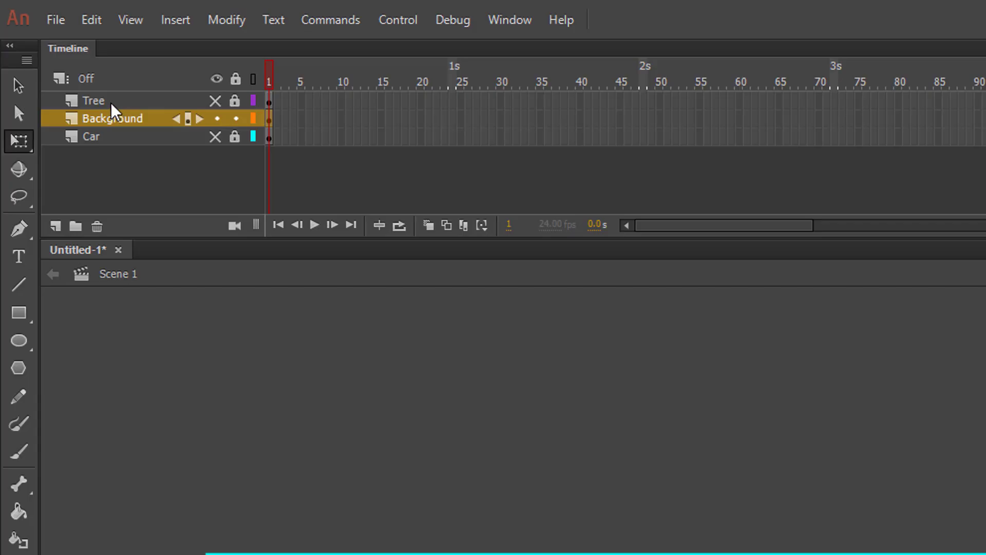
Delete the Tree layer.
click(110, 102)
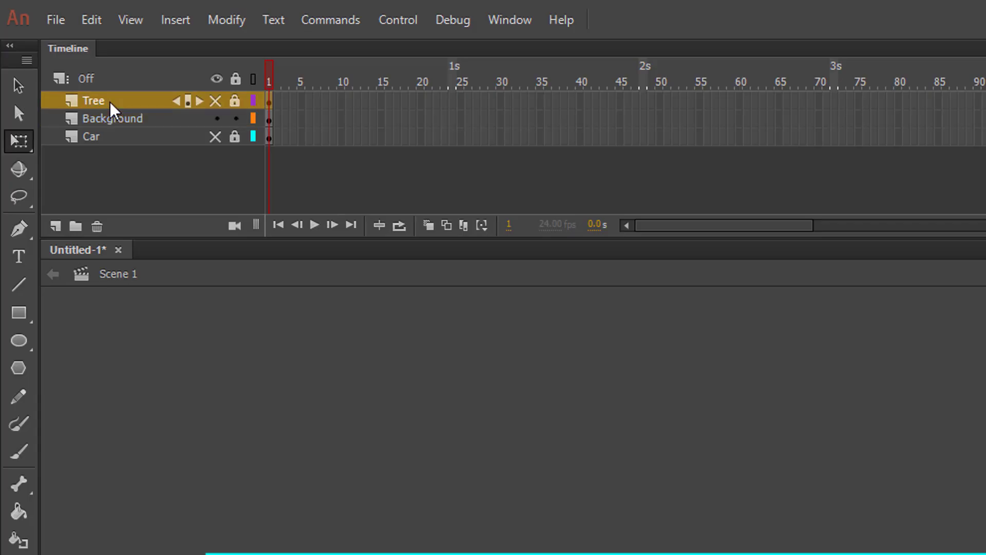
right_click(110, 102)
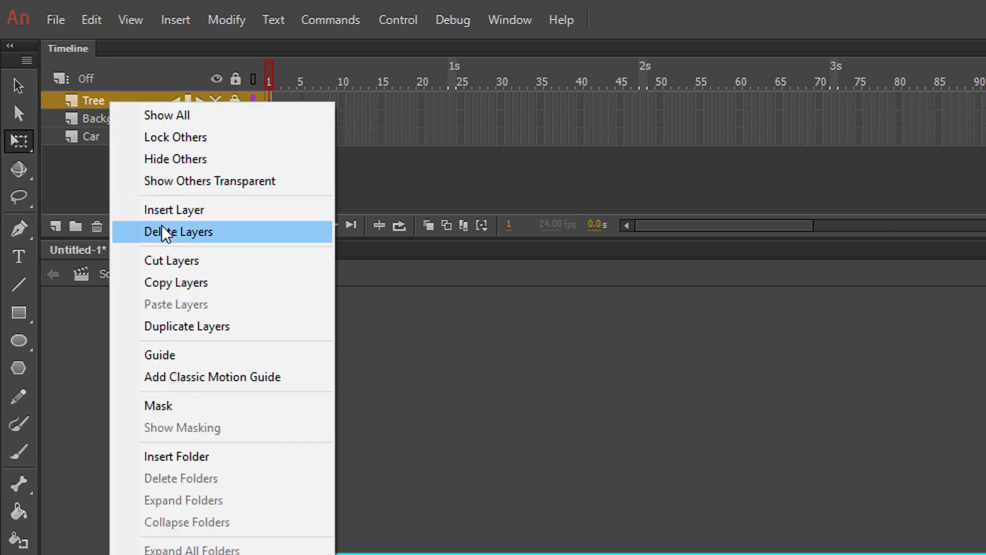
click(163, 232)
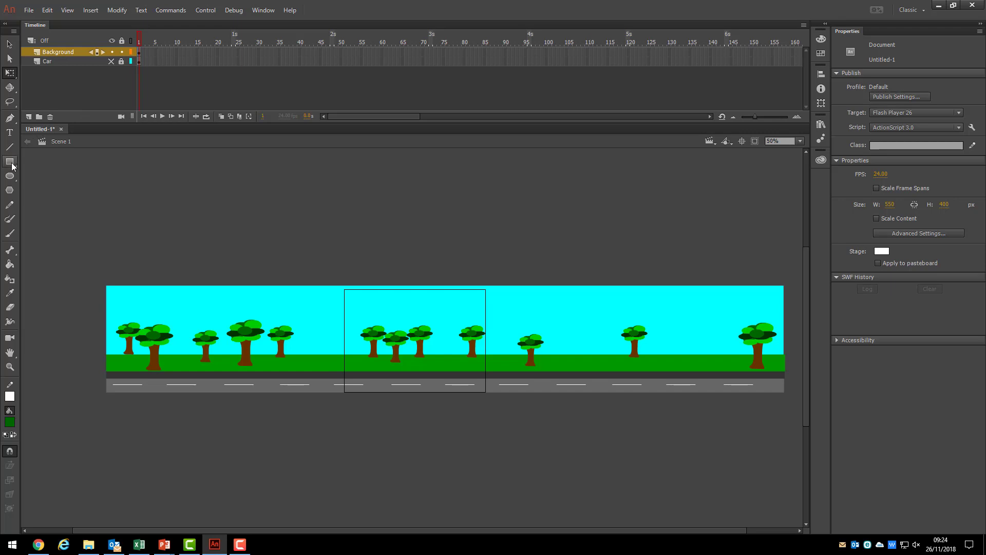
Draw clusters of overlapping white ovals without a stroke as clouds across the sky on the Background layer.
click(10, 176)
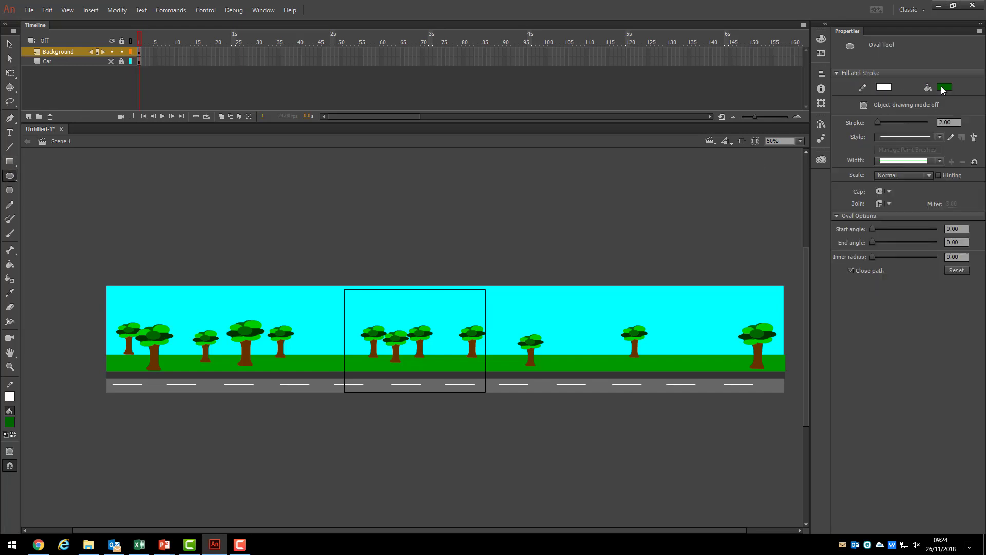
click(879, 87)
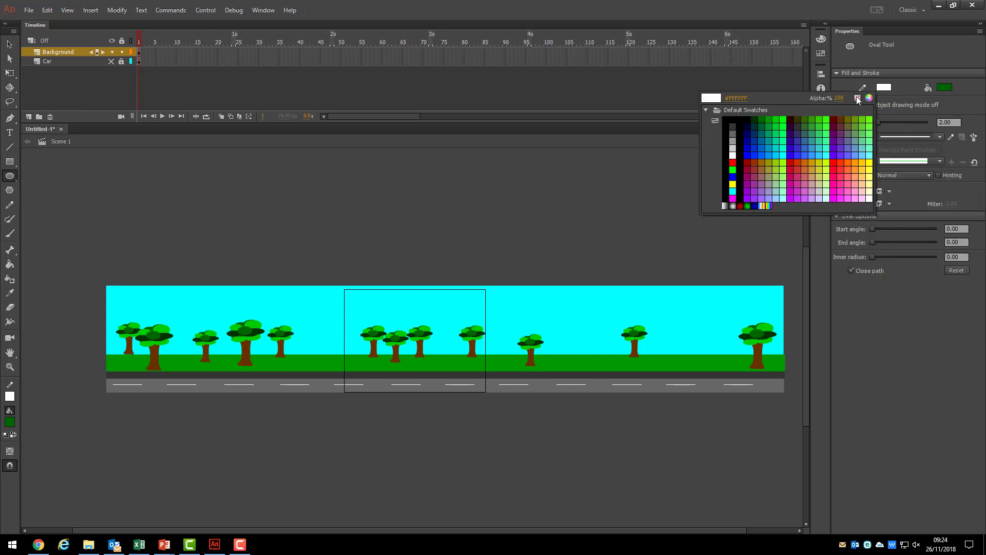
click(858, 99)
click(943, 91)
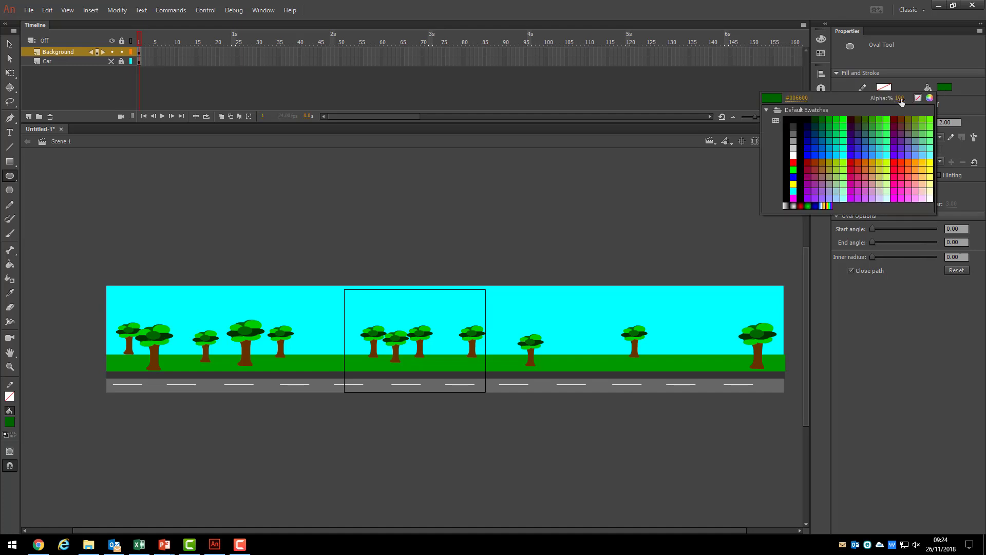
click(797, 152)
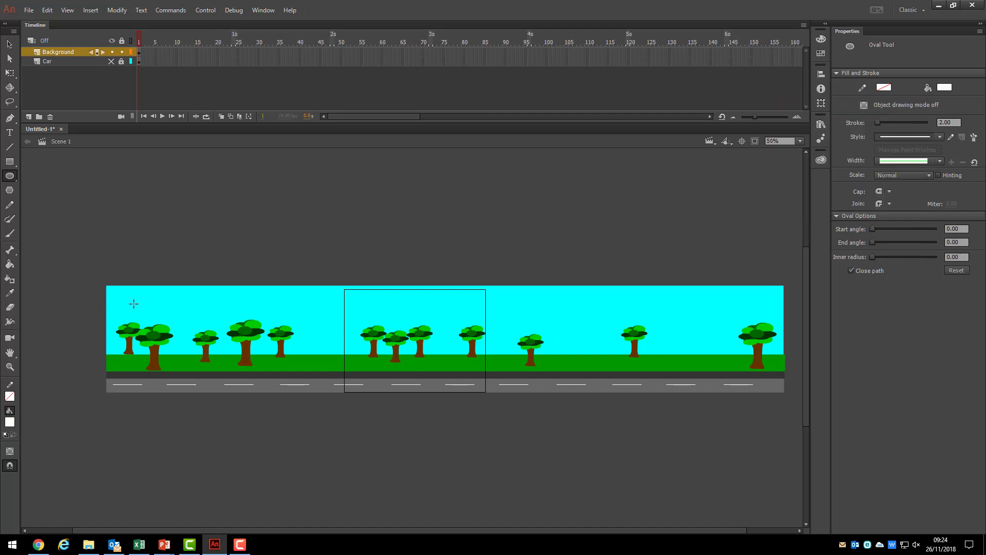
drag(119, 302, 234, 298)
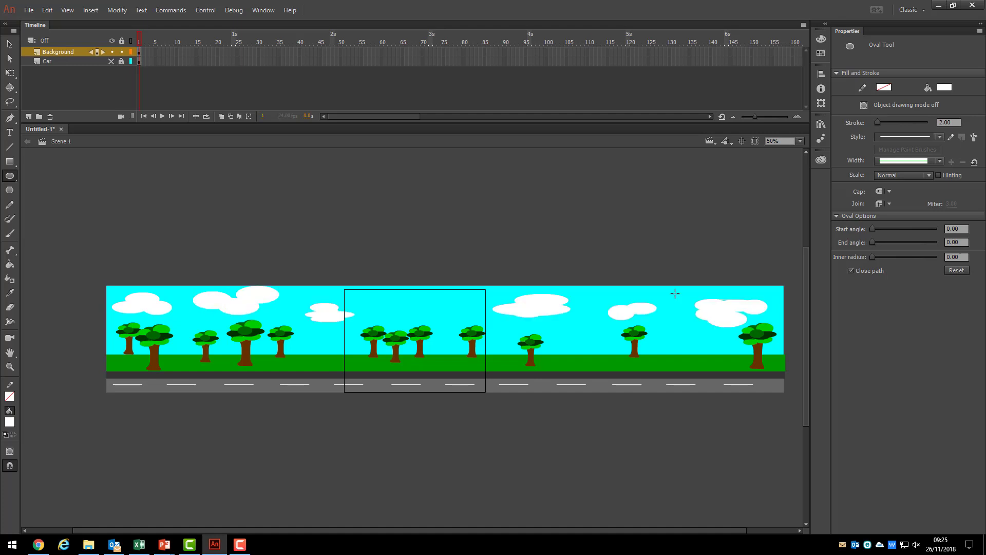
Select all the Background layer's artwork in frame 1 and move it so its left end lines up with the stage's left edge.
click(139, 53)
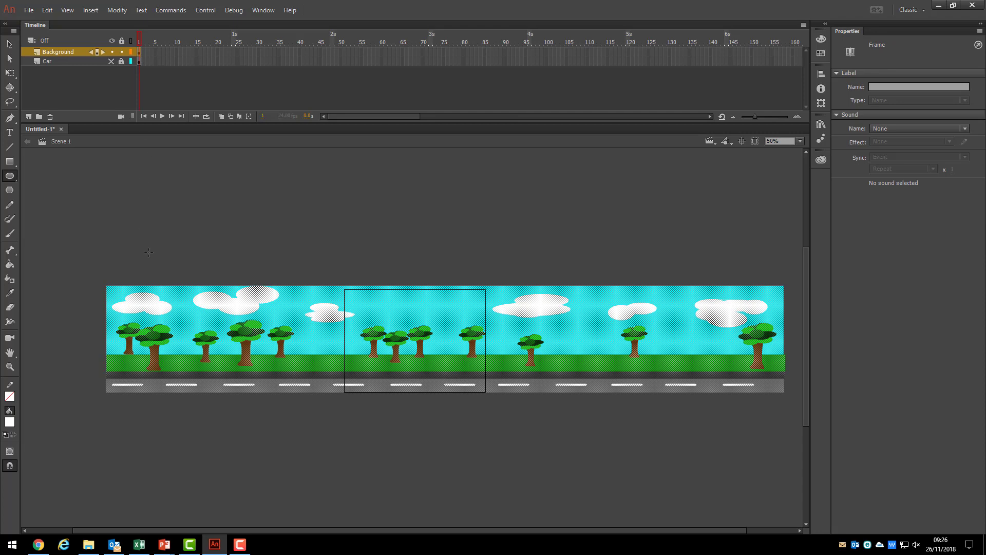
click(13, 45)
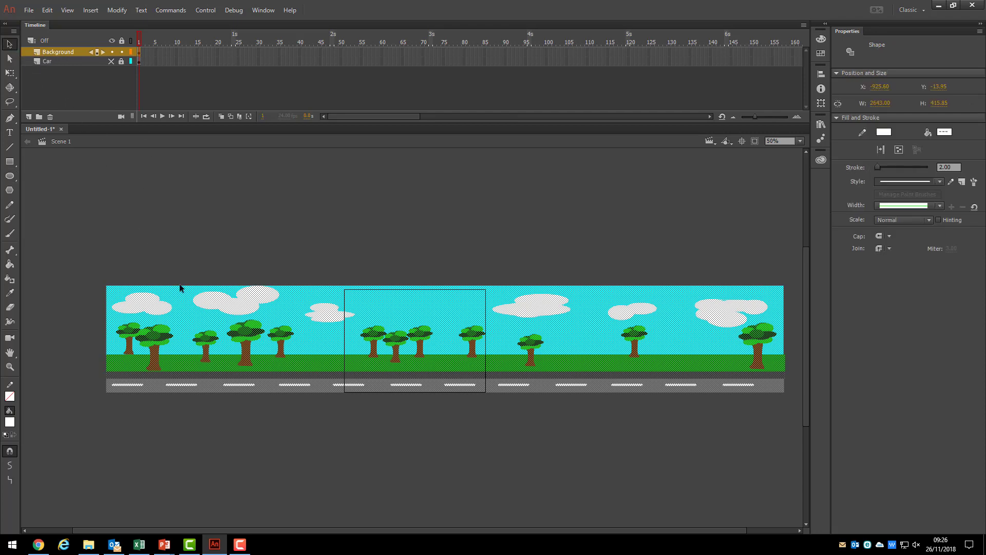
drag(180, 301, 418, 304)
Insert a keyframe at frame 360 on the Background layer and move the scenery left until its right end reaches the stage's right edge.
drag(346, 116, 507, 114)
right_click(473, 53)
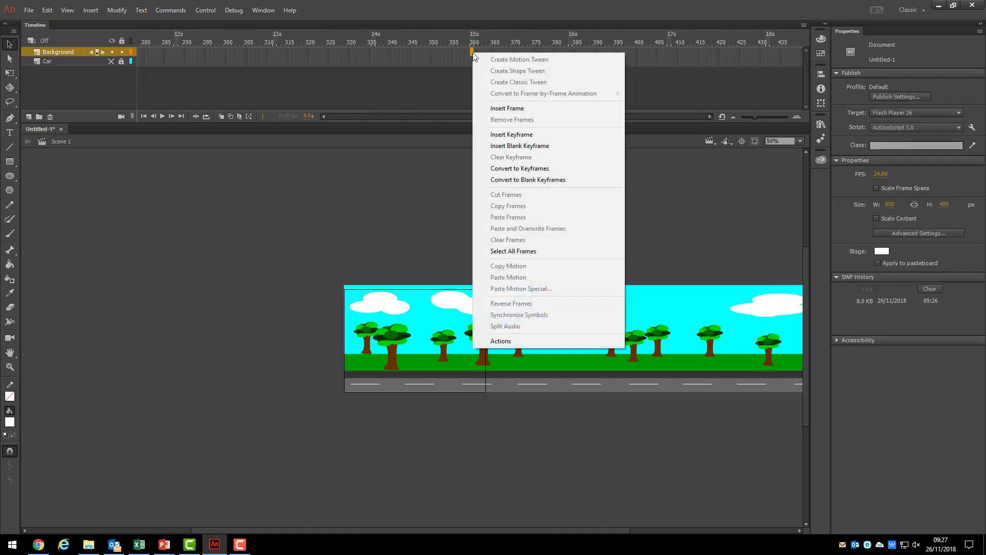
click(515, 134)
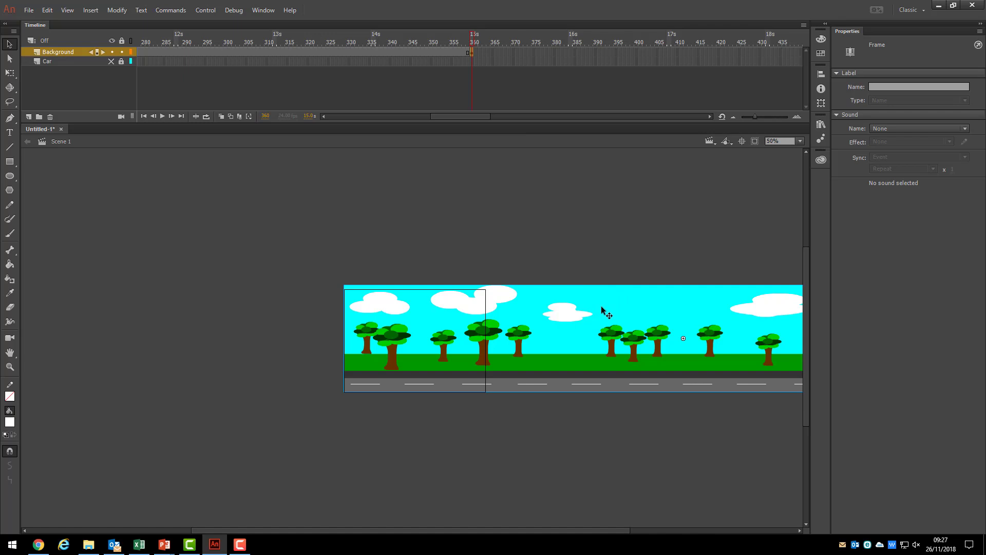
drag(604, 311, 455, 310)
drag(646, 312, 440, 311)
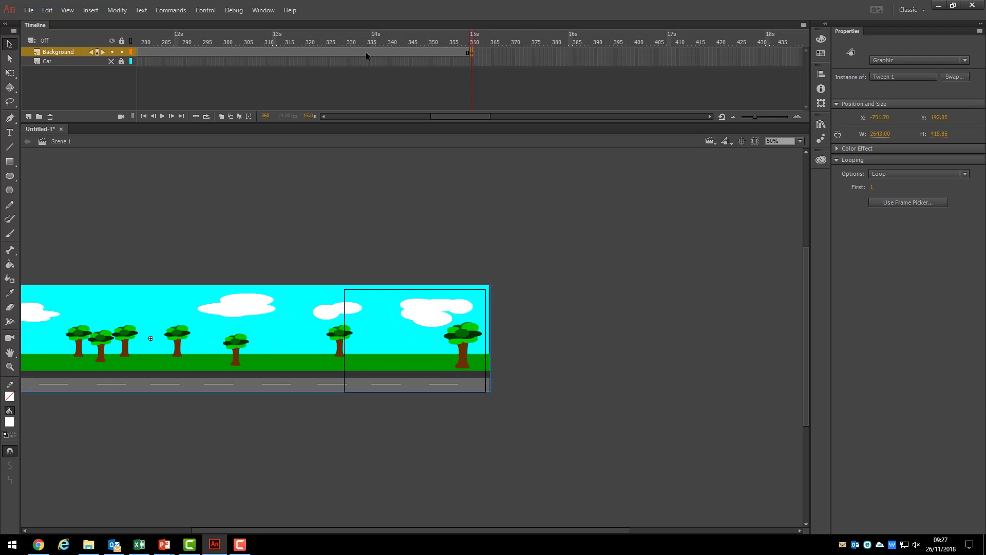
Create a classic tween between the Background layer's two keyframes and test the movie.
right_click(366, 53)
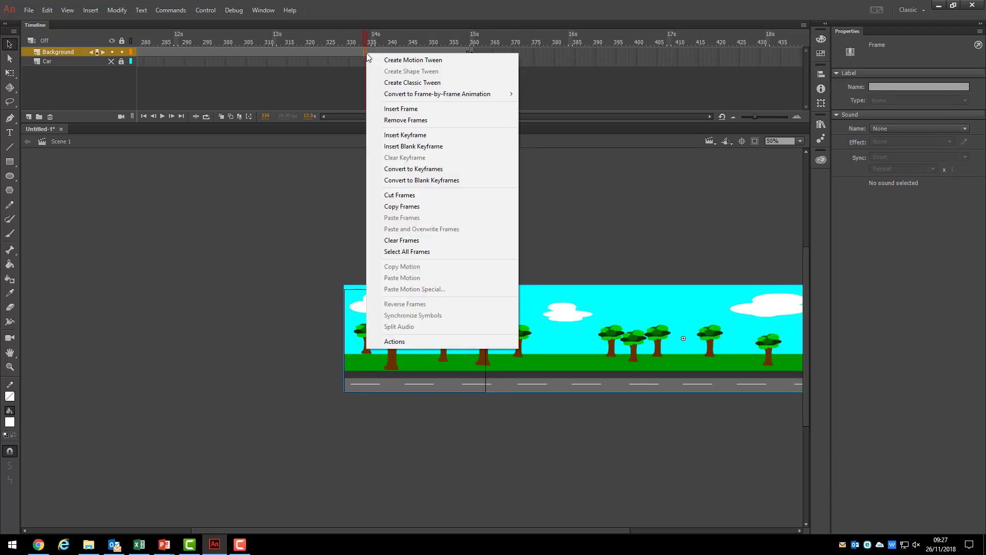
click(414, 84)
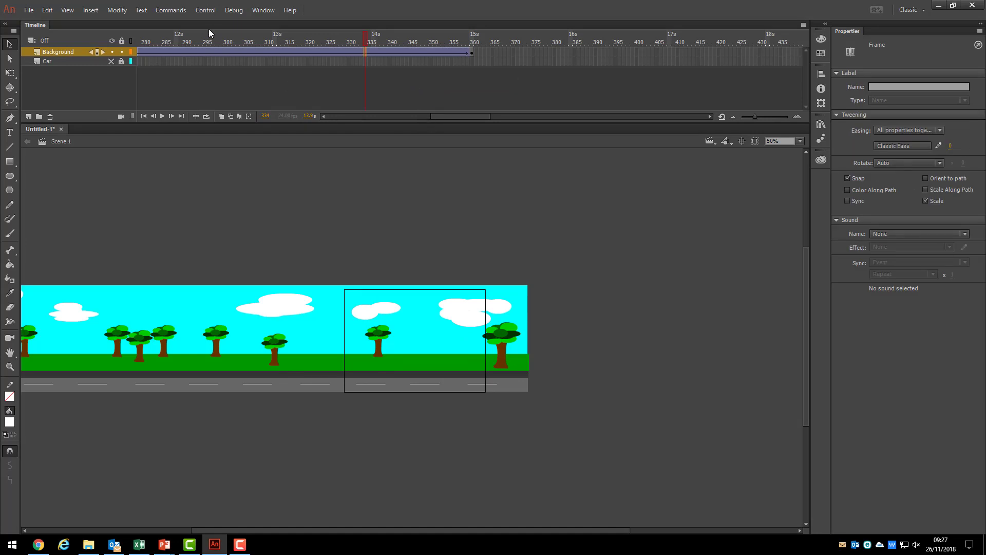
click(205, 11)
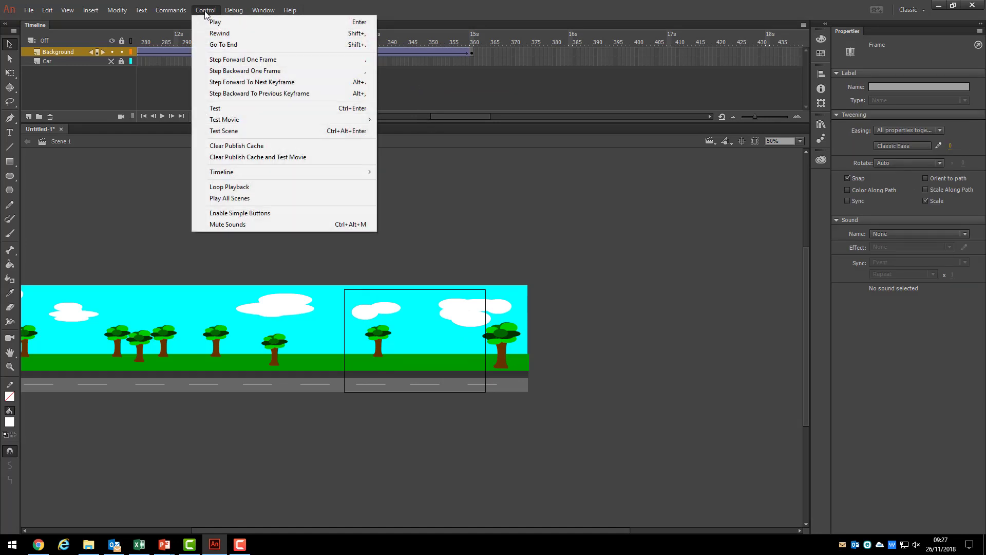
click(217, 108)
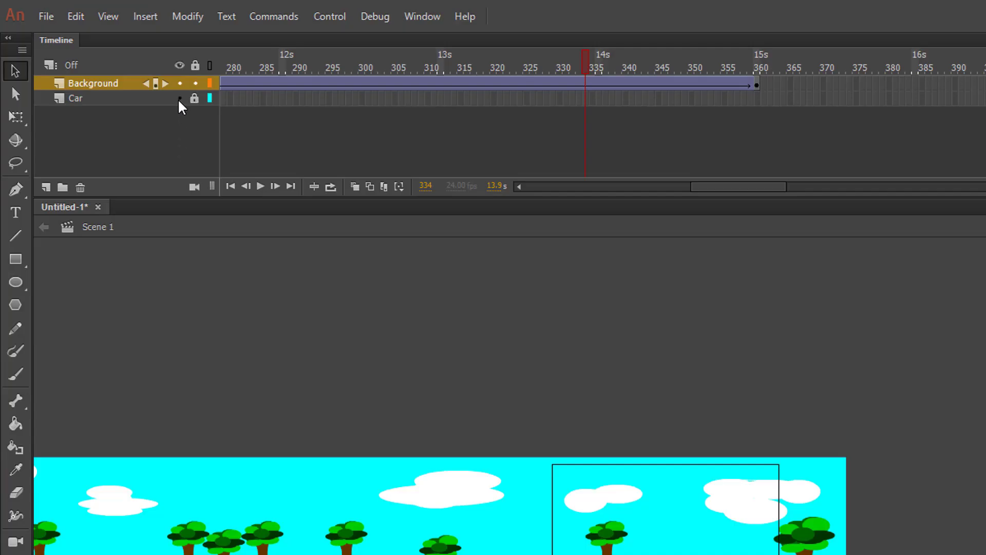
Show the Car layer, move it above the Background layer and select its first frame.
drag(112, 100, 110, 76)
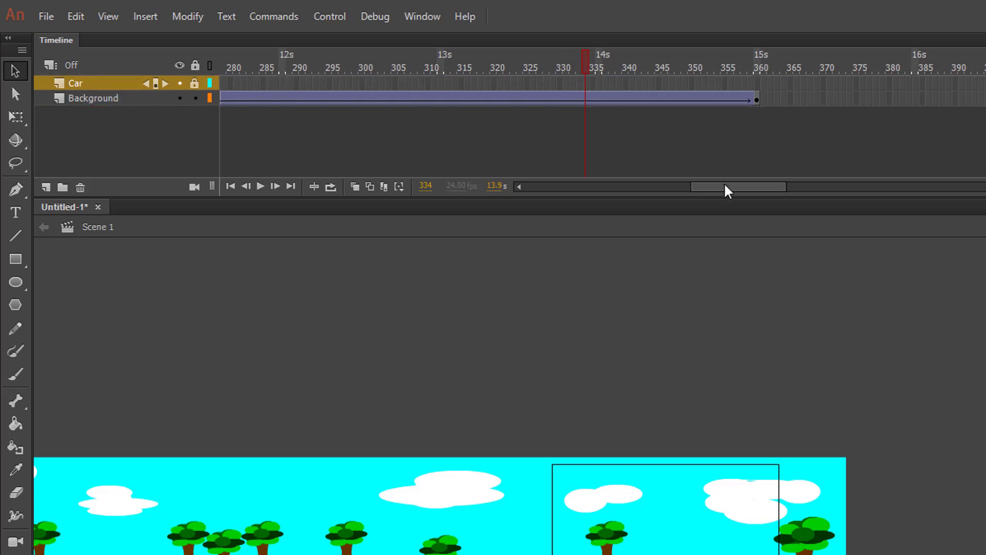
drag(727, 191, 313, 143)
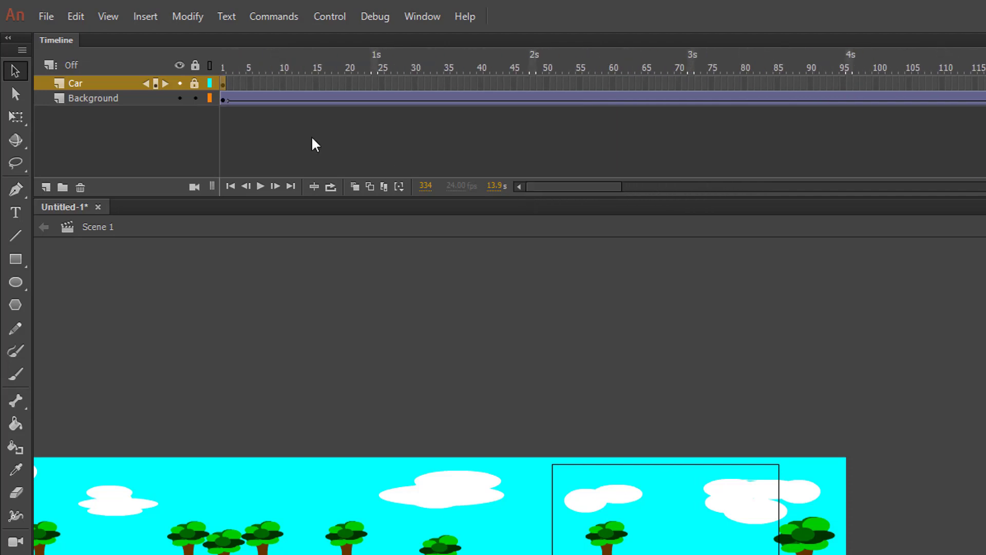
click(224, 85)
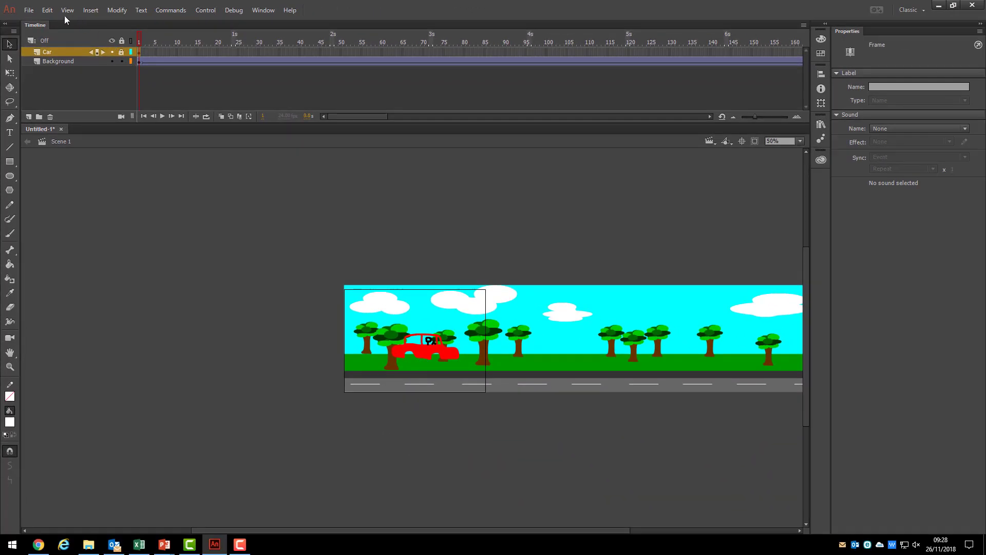
Unlock the Car layer and copy the car artwork in frame 1.
click(47, 11)
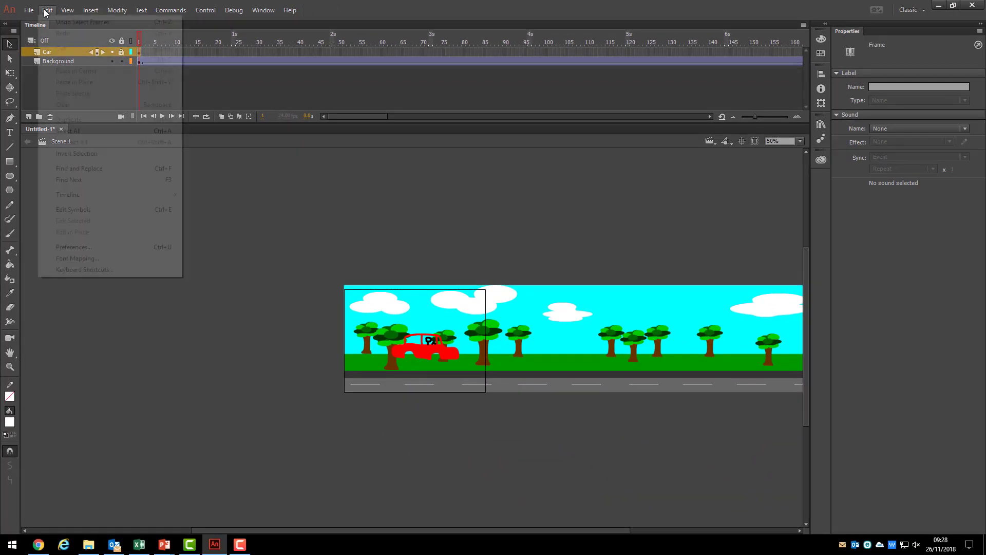
click(297, 267)
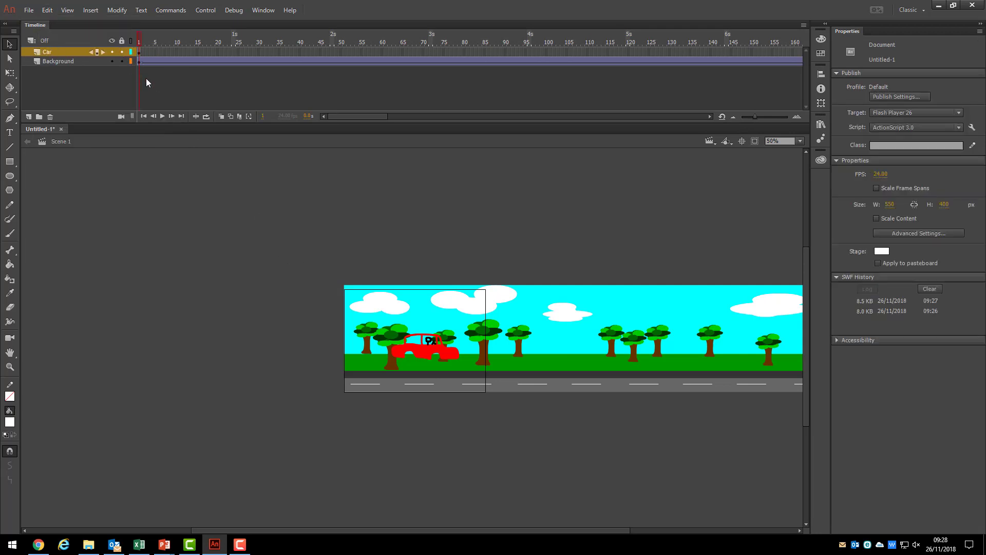
click(140, 53)
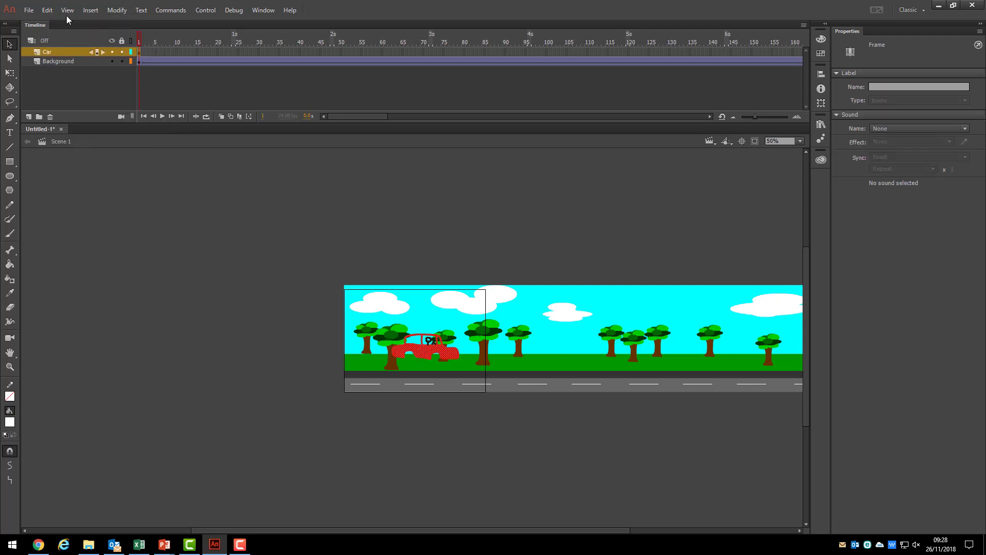
click(46, 11)
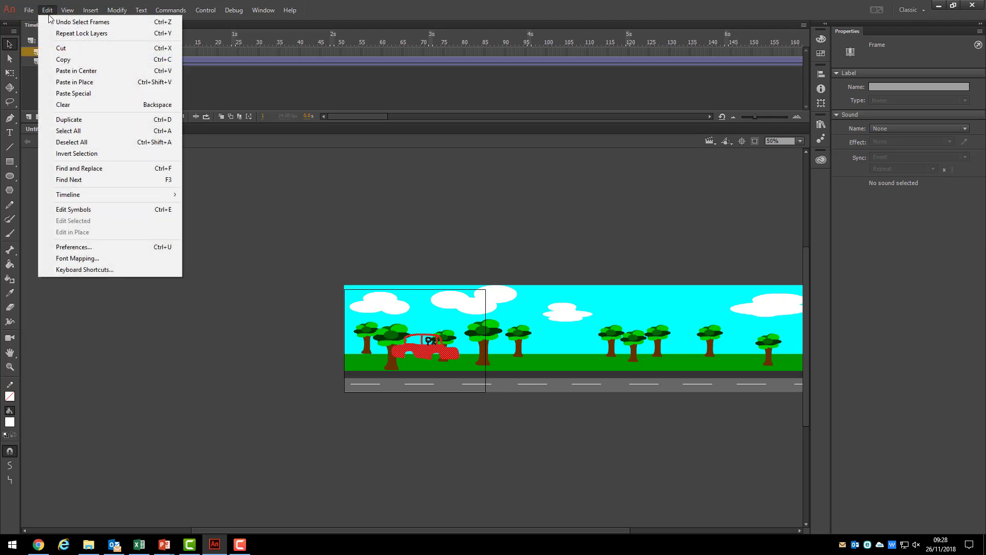
click(72, 62)
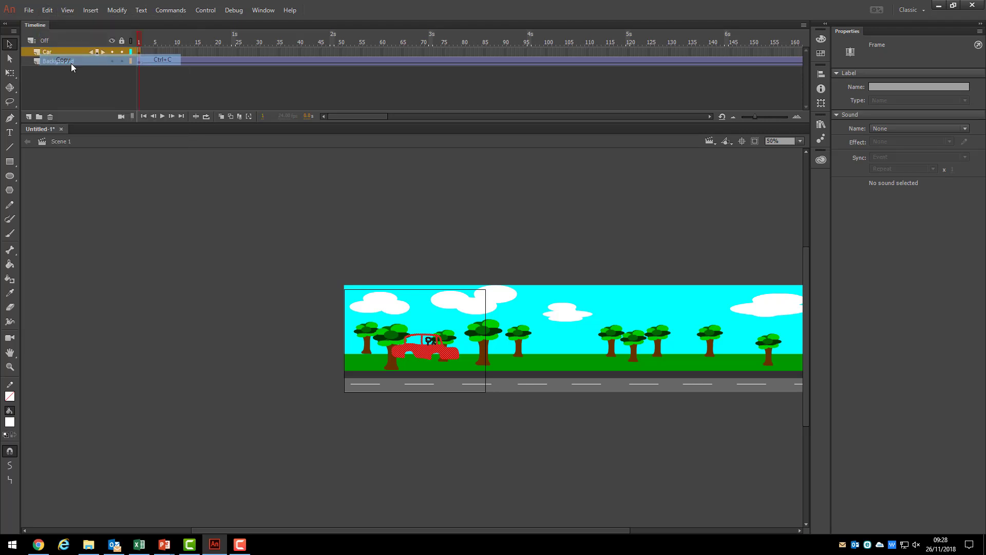
Create a new movie clip symbol named Car.
click(89, 13)
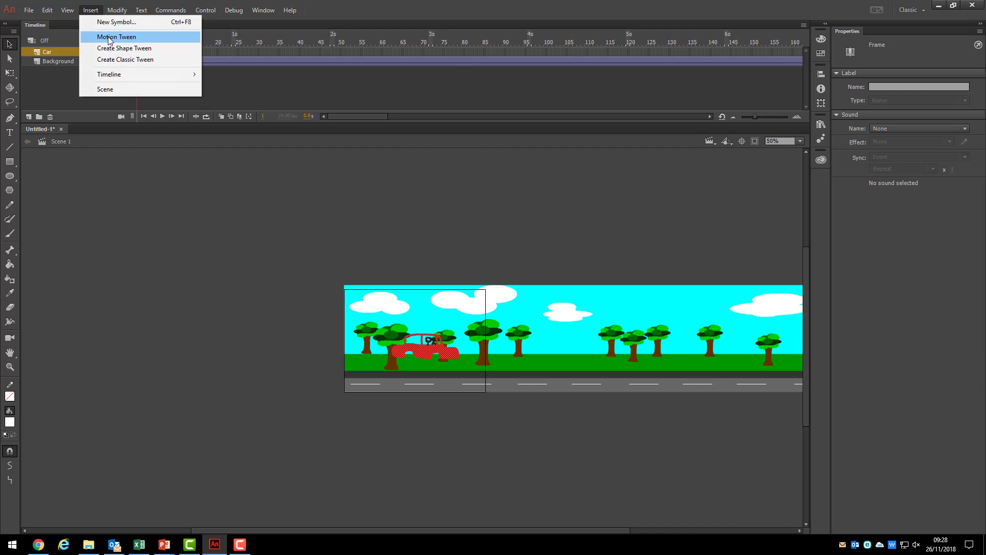
click(115, 23)
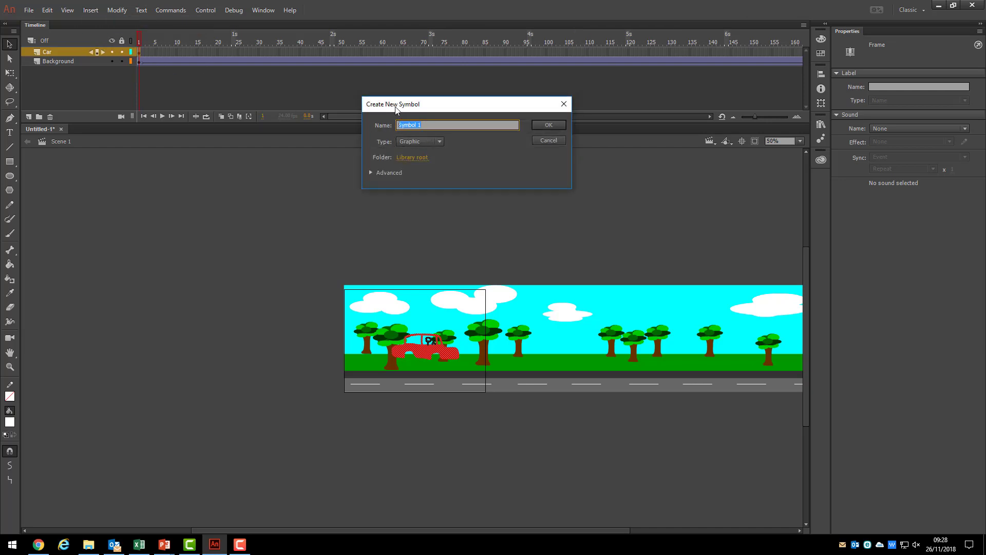
text(Car)
click(433, 142)
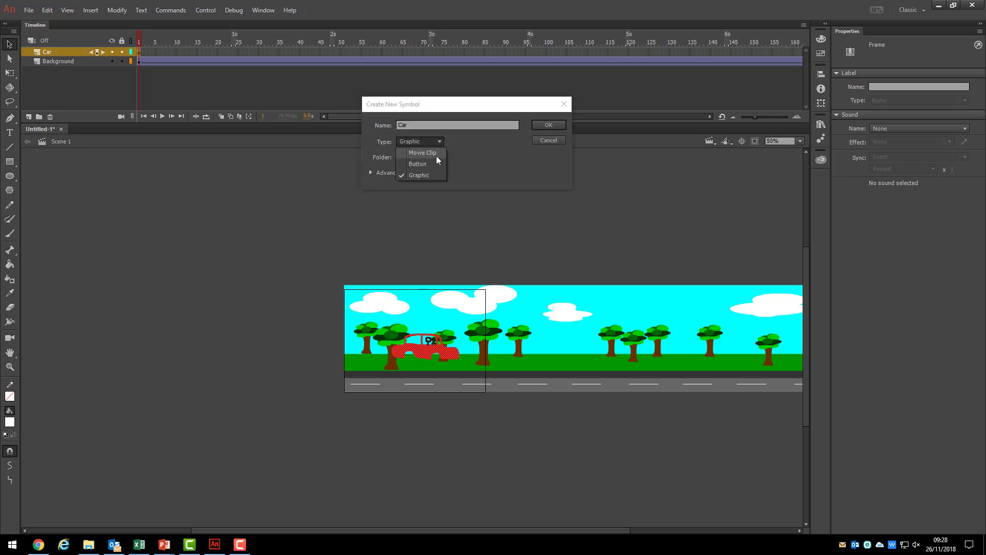
click(438, 156)
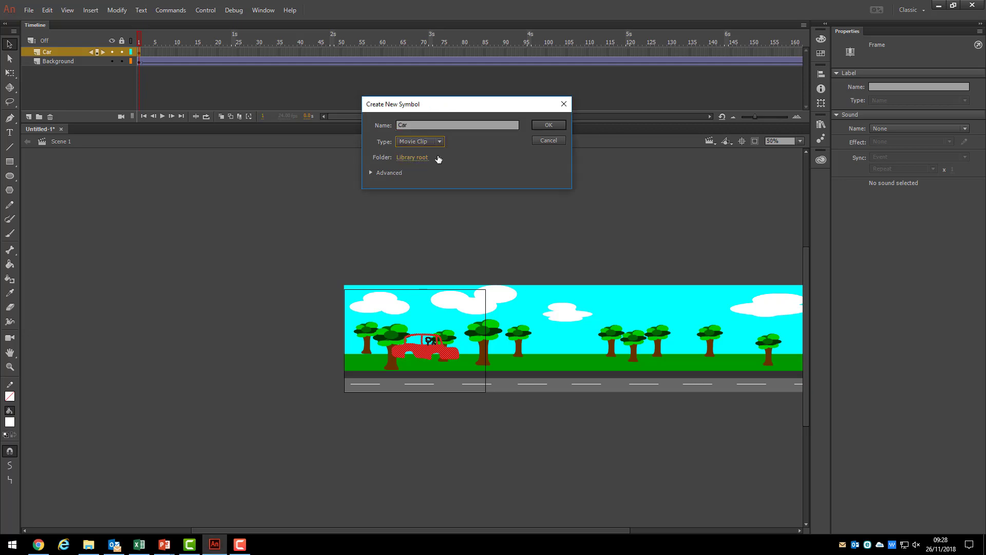
click(539, 125)
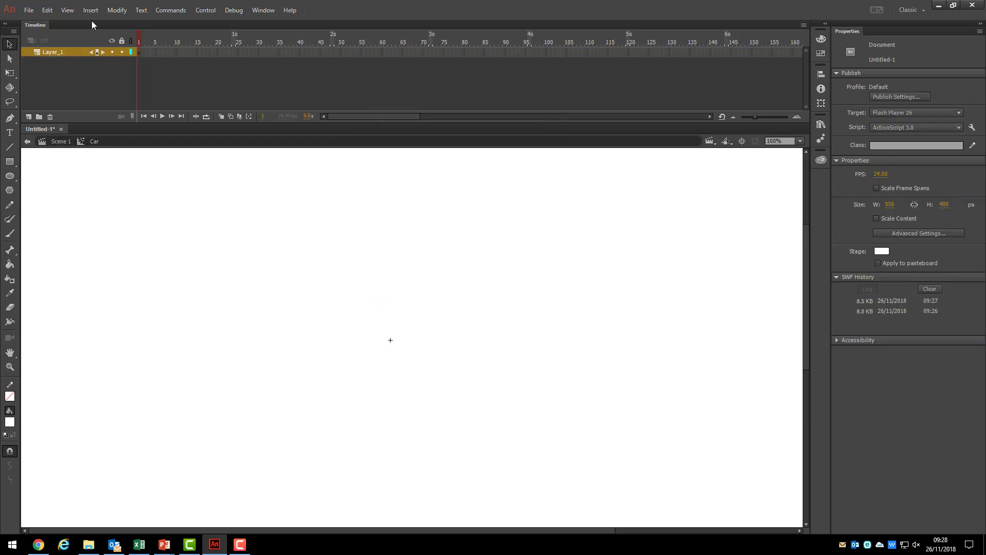
Rename the symbol's layer to Car and paste the copied car artwork in the centre.
click(56, 53)
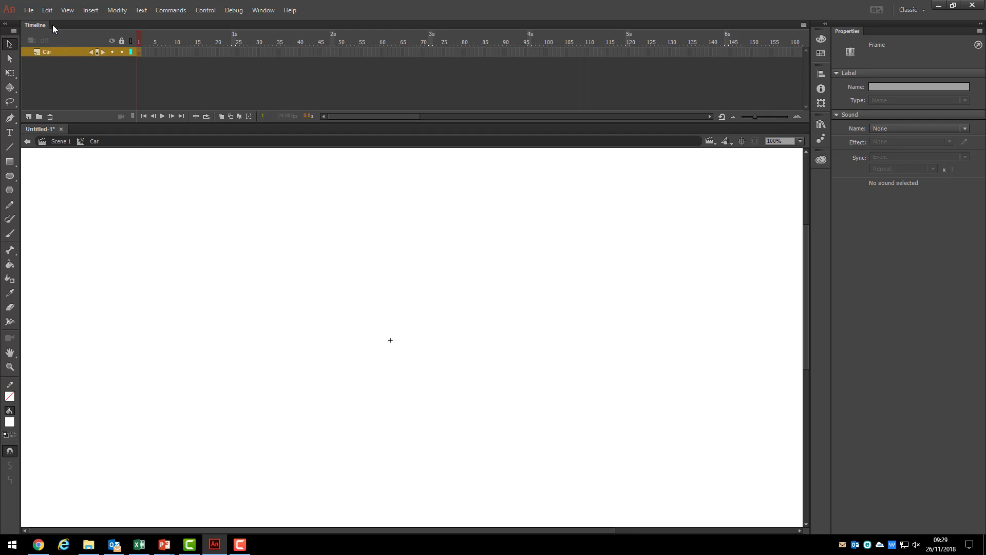
click(48, 10)
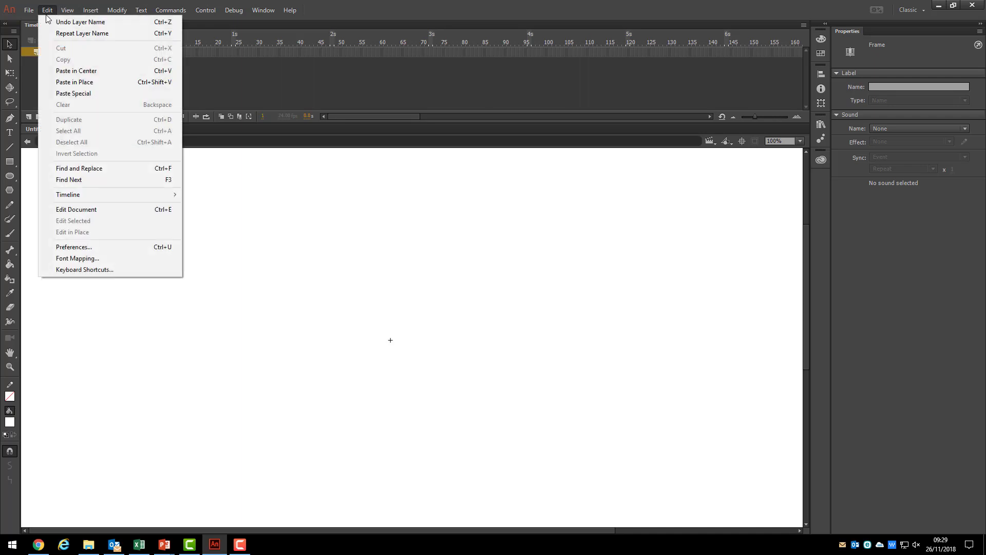
click(62, 70)
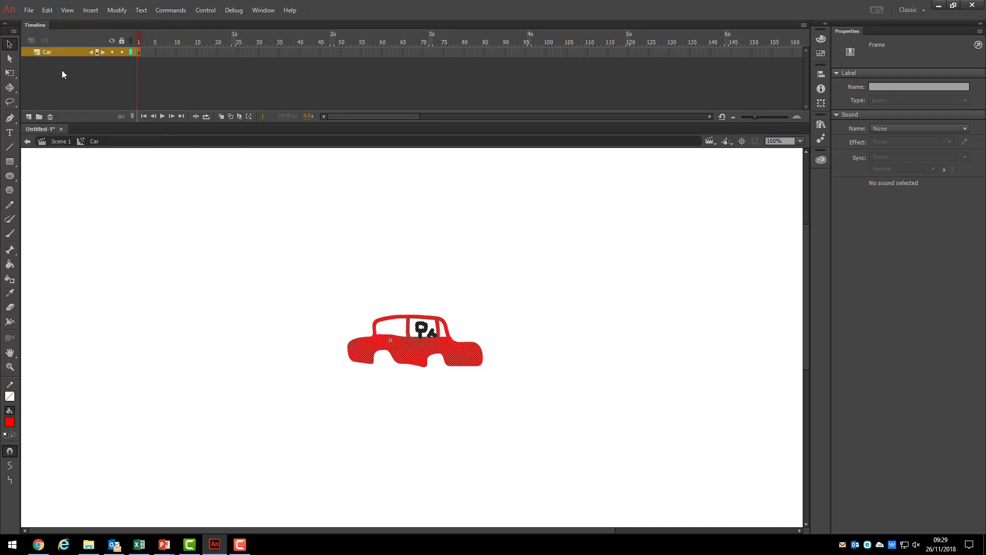
Add a new layer named Wheel 1 above the Car layer.
click(29, 116)
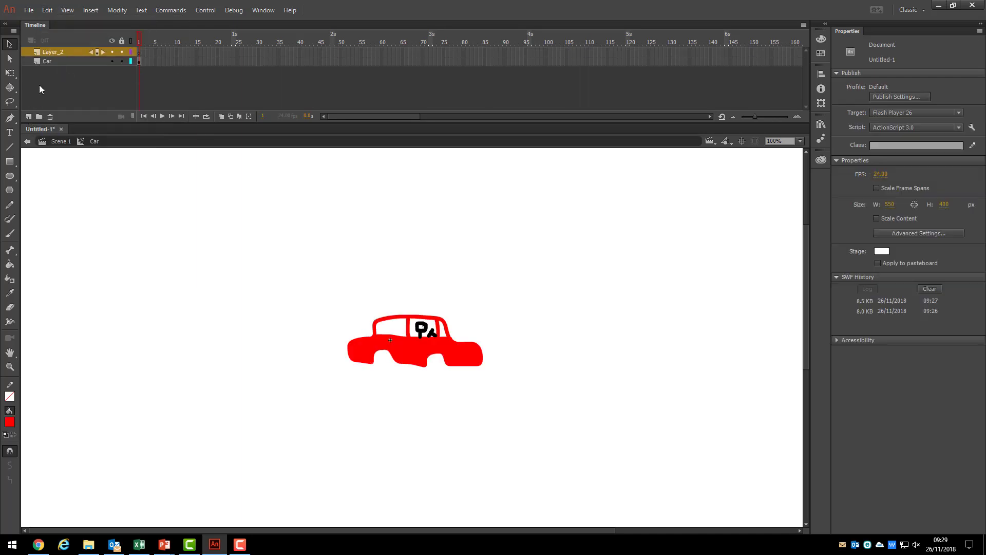
double_click(55, 51)
text(Wheel)
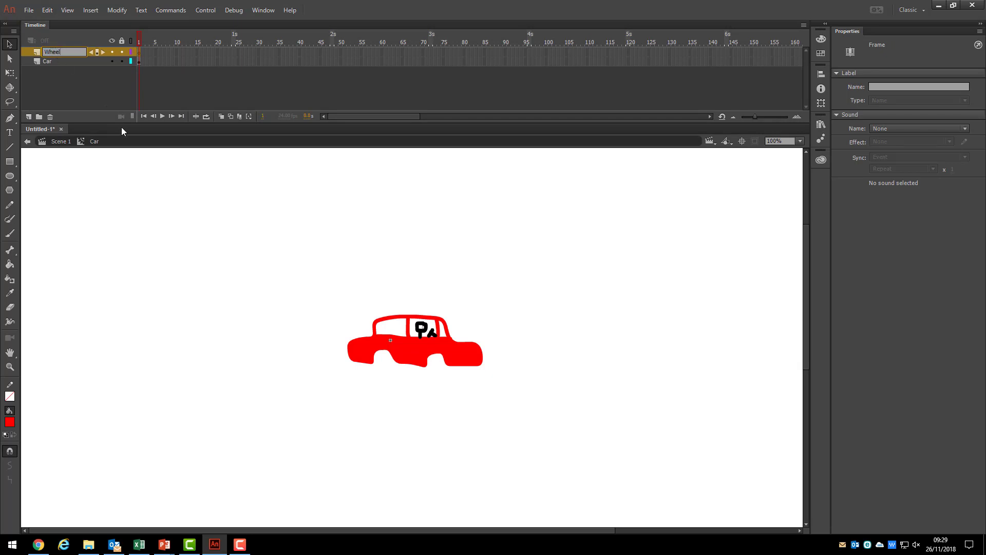
text( 1)
key(Return)
Add another layer named Wheel 2 above Wheel 1.
click(30, 117)
double_click(55, 52)
text(Whe)
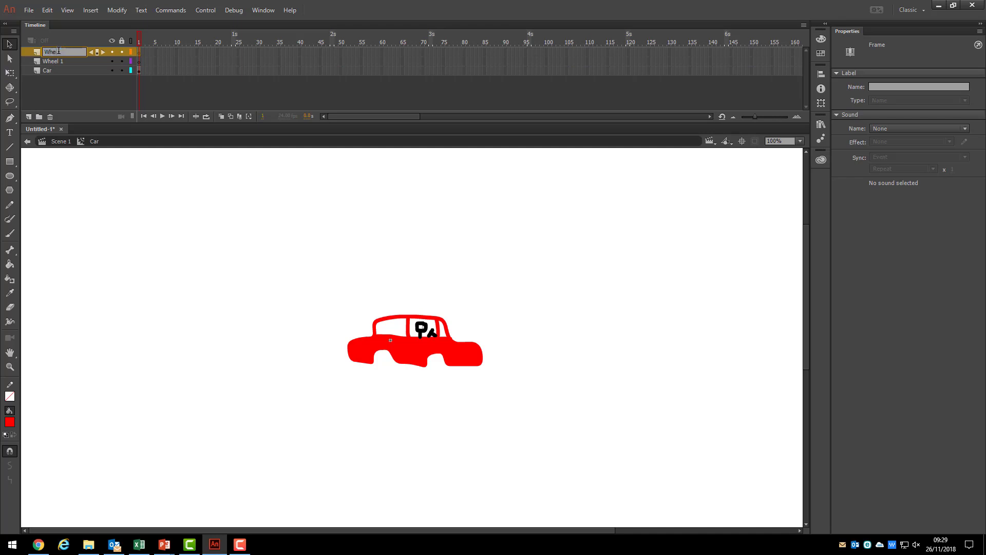
text(el 2)
key(Return)
Draw a circular wheel about 48 px wide below the car, with a black stroke and a red-to-black radial gradient fill.
click(12, 176)
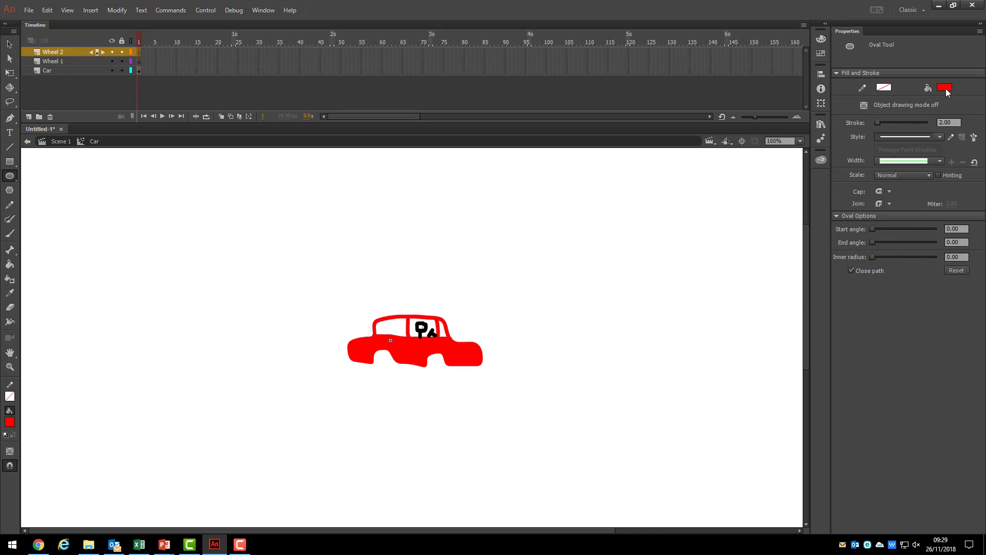
click(890, 88)
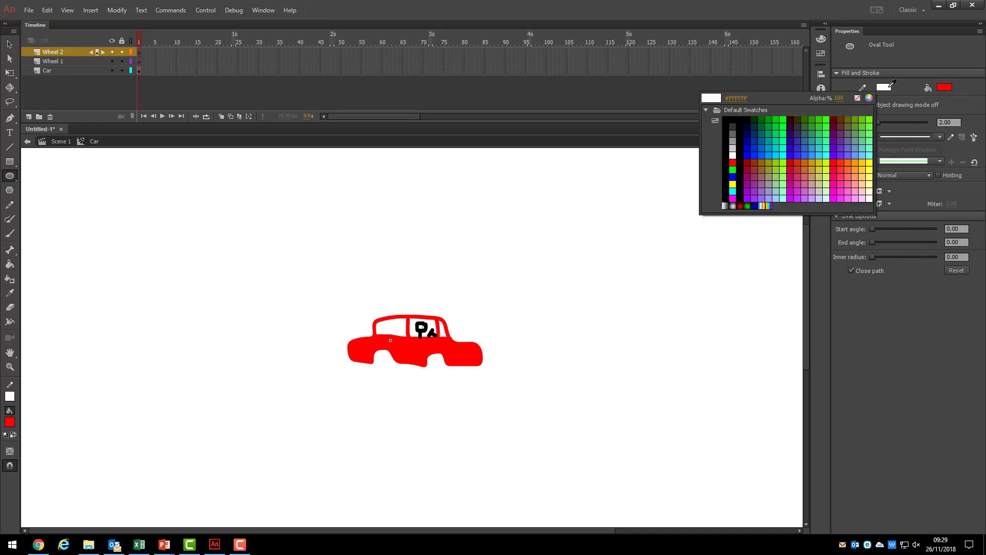
click(740, 128)
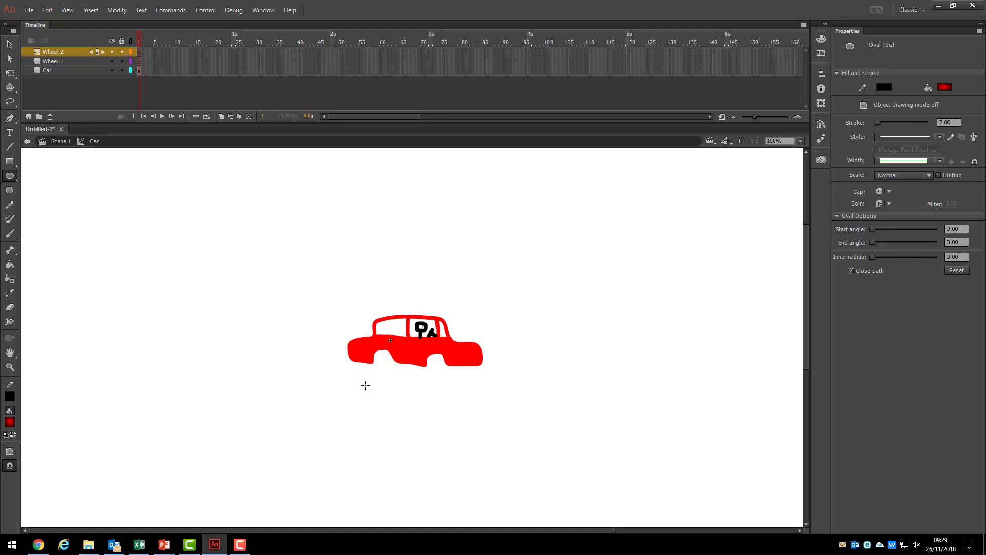
drag(365, 385, 390, 402)
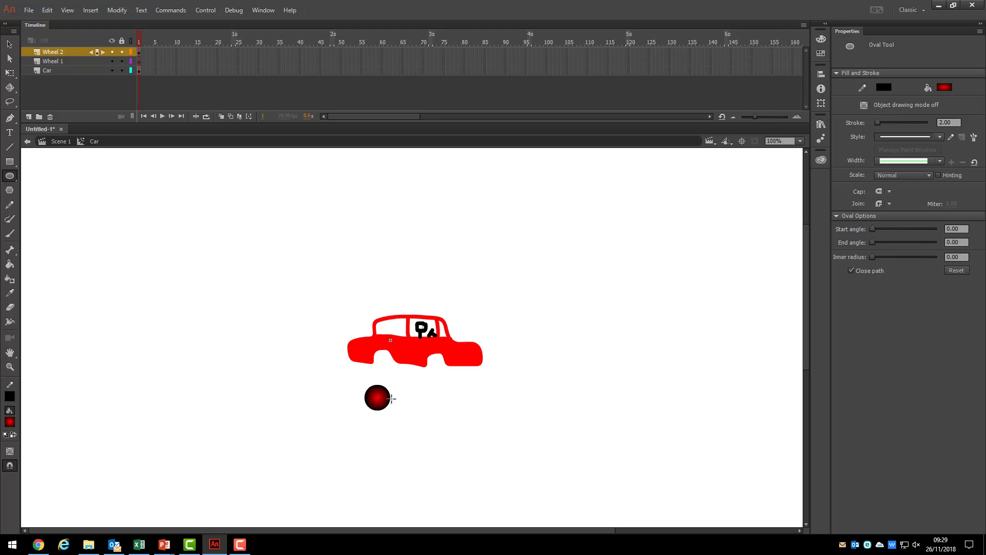
click(10, 44)
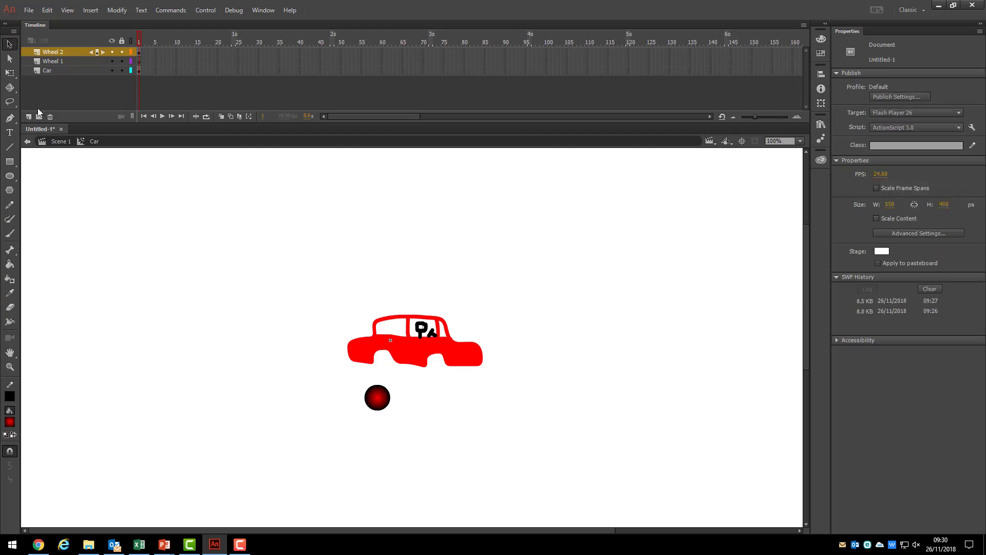
Draw black spokes across the wheel with the Line tool.
click(10, 147)
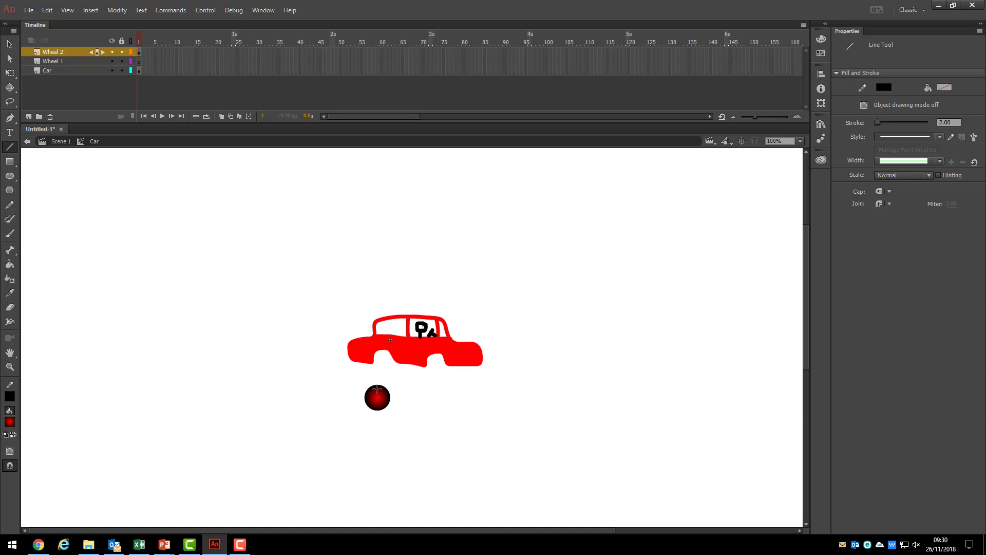
mouse_move(377, 388)
mouse_down()
mouse_move(378, 408)
mouse_move(391, 397)
mouse_move(383, 404)
mouse_up()
key(v)
Copy the whole wheel onto the Wheel 1 layer and place the copy at the car's front wheel arch.
scroll(531, 273, down, 3)
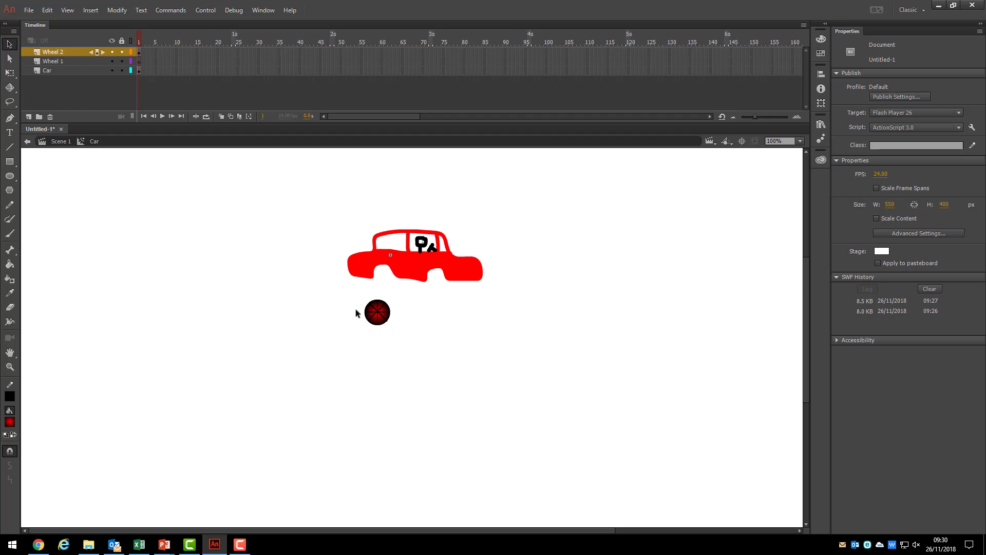
drag(344, 300, 412, 338)
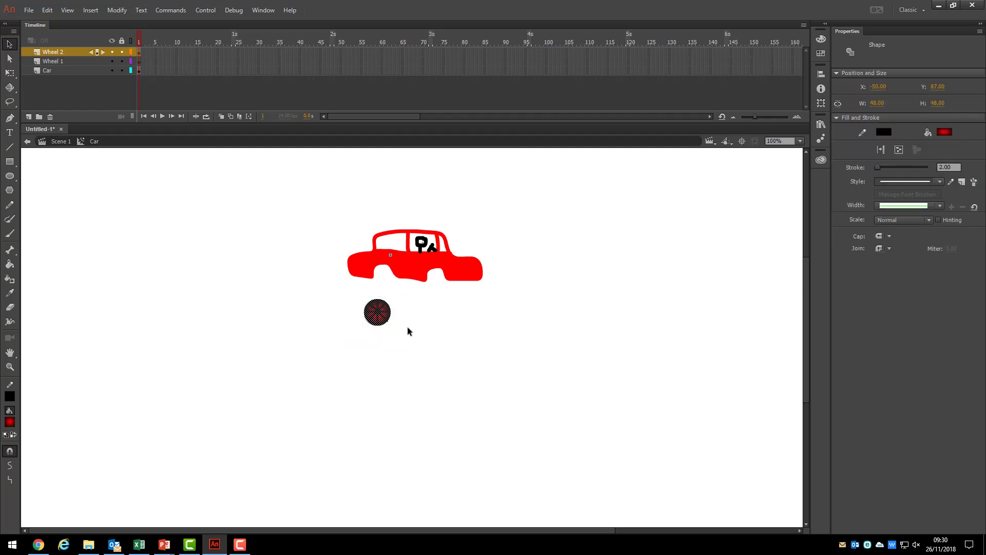
click(47, 9)
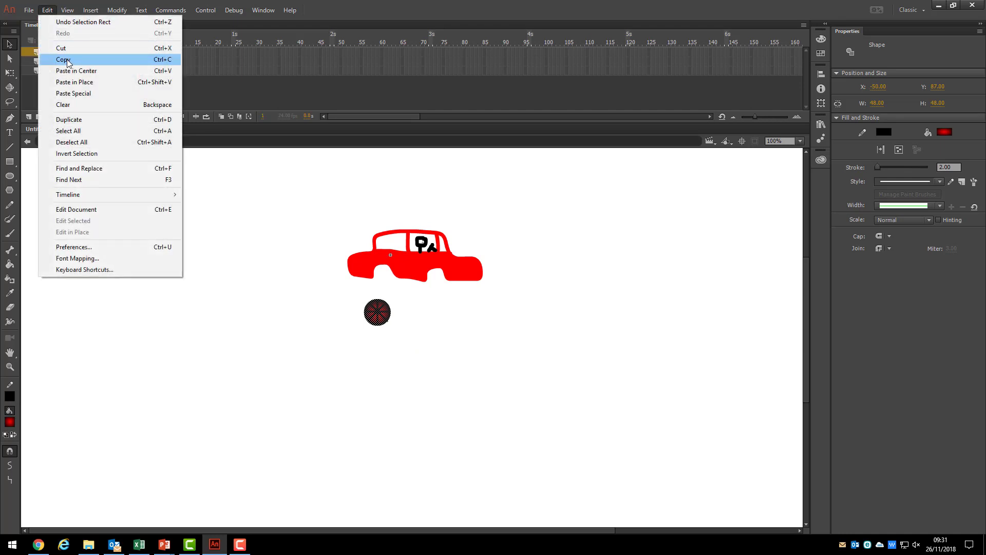
click(57, 121)
click(60, 61)
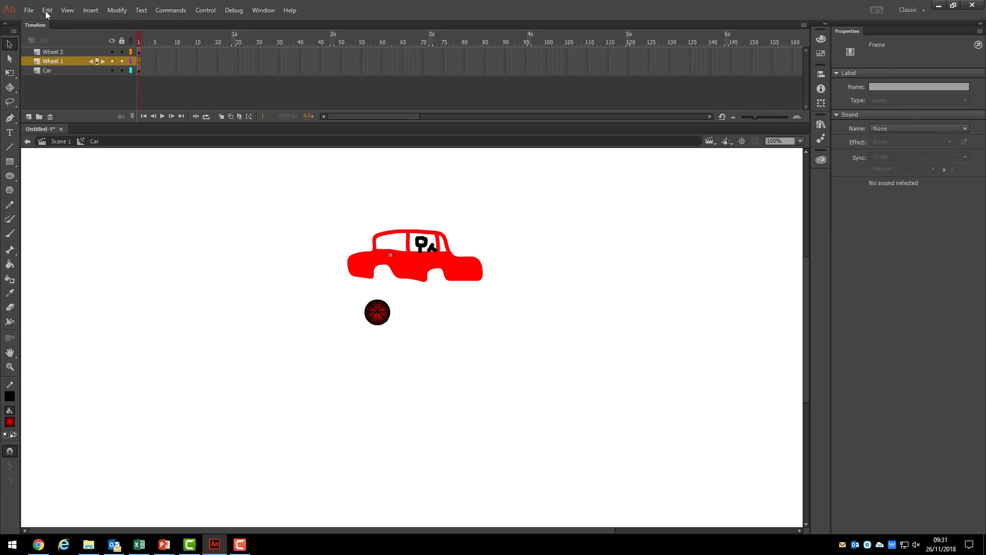
click(47, 9)
click(79, 73)
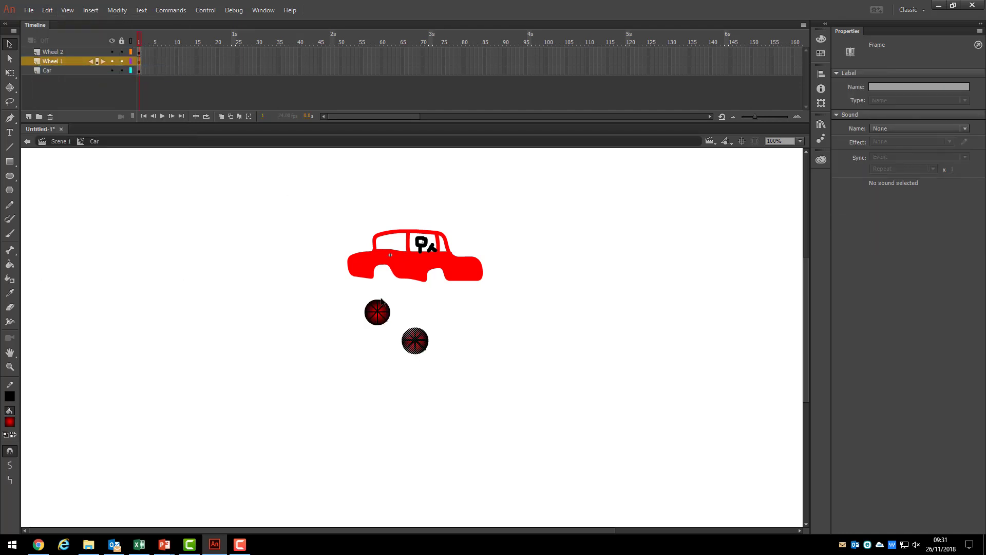
drag(413, 346, 434, 285)
click(410, 338)
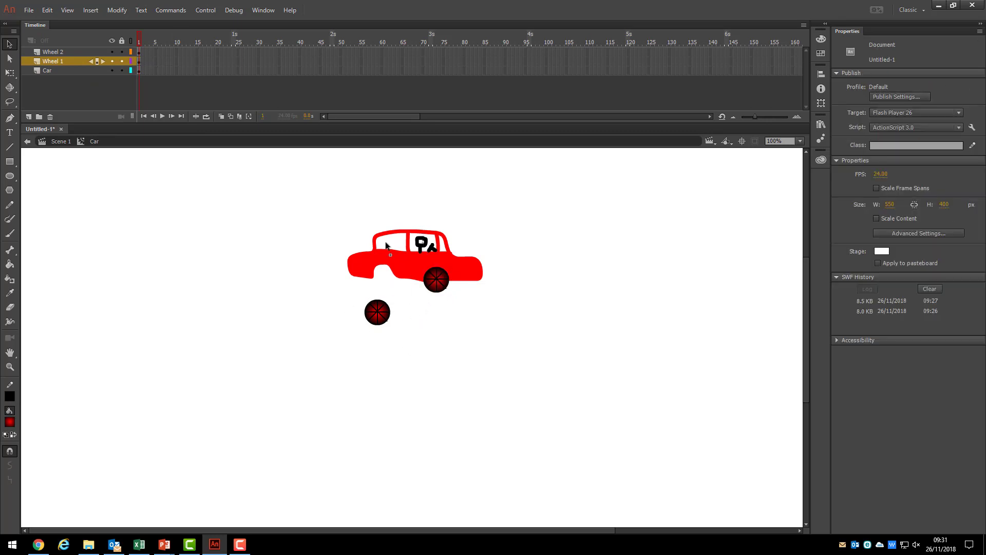
Scale the front wheel down to about 34 px with Free Transform and fit it into the front wheel arch.
click(104, 60)
click(10, 73)
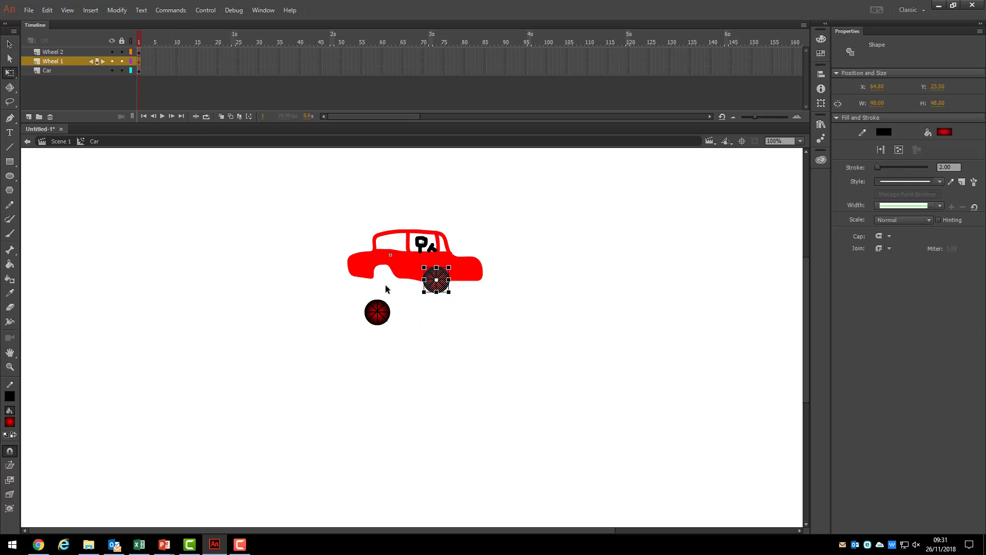
click(800, 142)
click(781, 225)
drag(440, 365, 432, 358)
drag(417, 348, 424, 348)
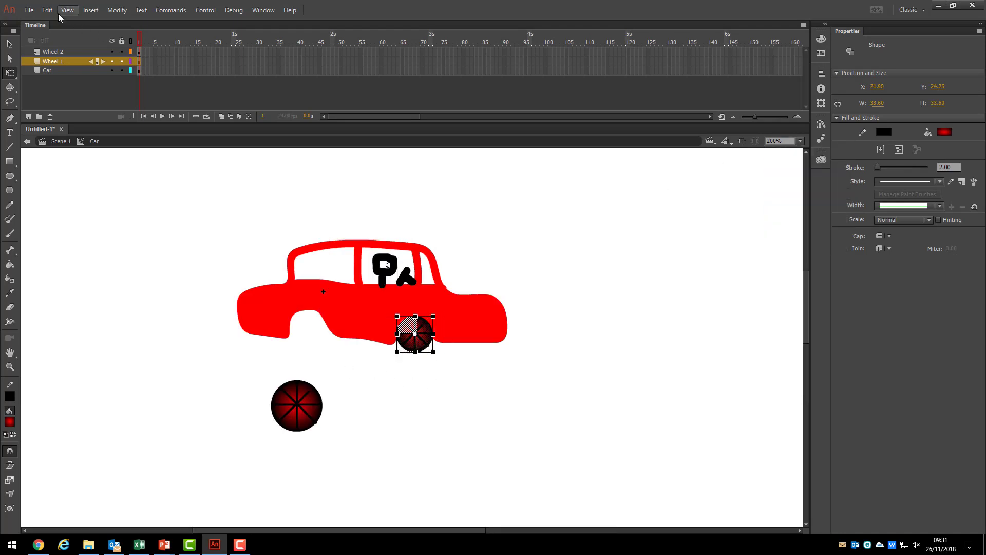
Replace the large wheel on the Wheel 2 layer with a copy of the resized front wheel, placed in the rear wheel arch.
click(47, 10)
click(64, 61)
click(54, 52)
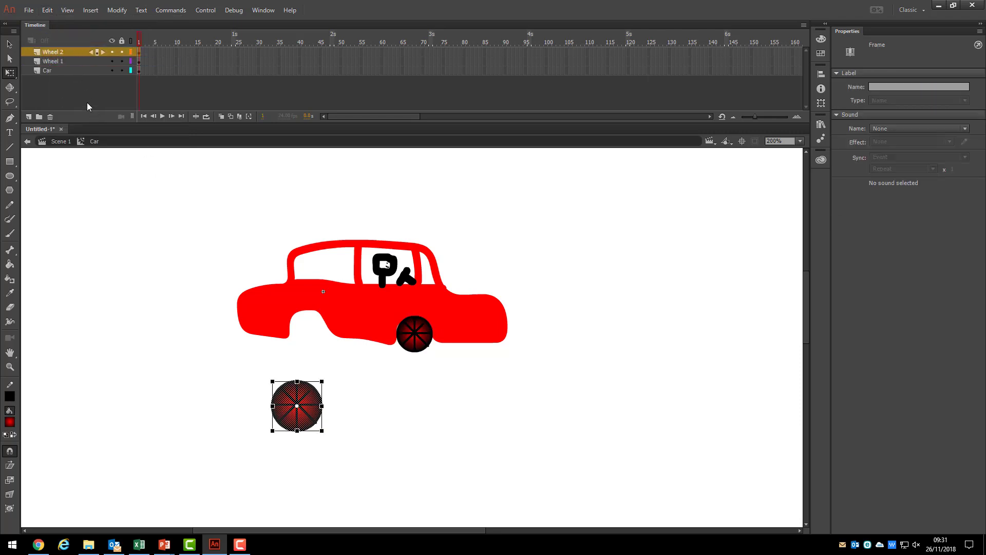
key(Delete)
click(46, 10)
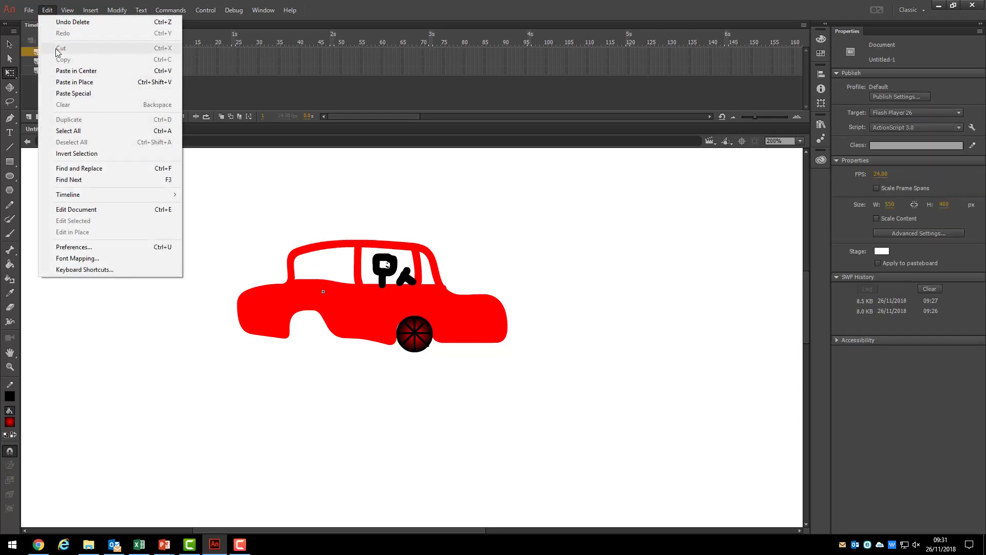
click(61, 70)
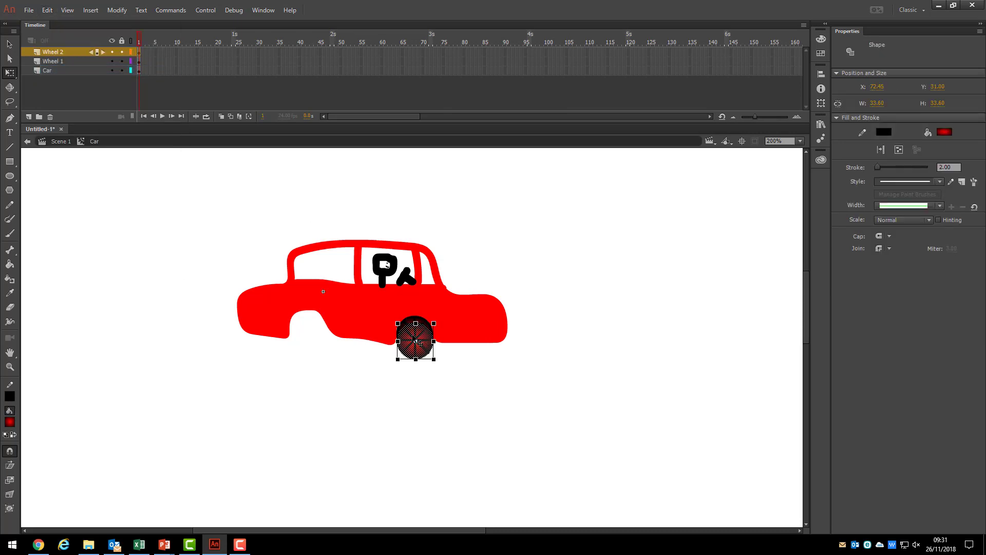
drag(414, 339, 306, 333)
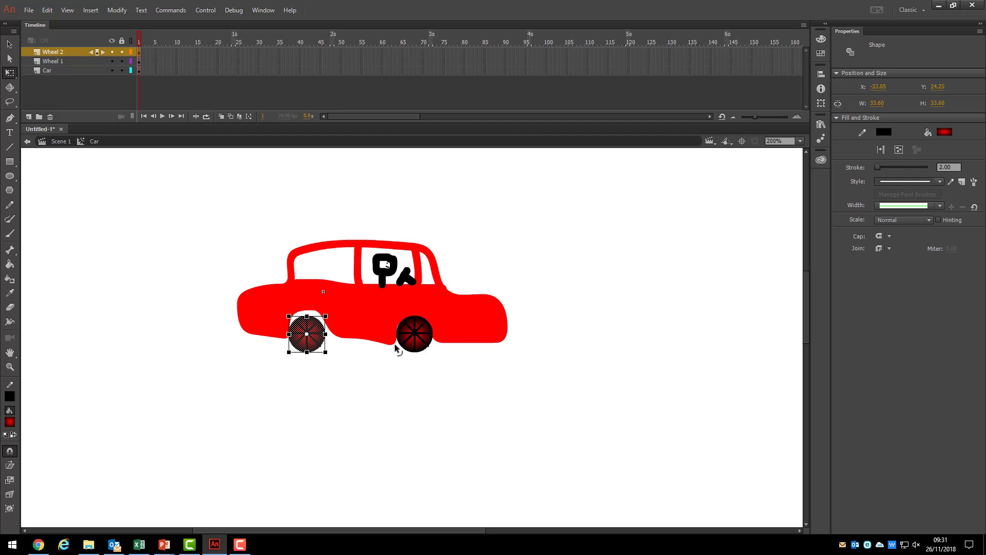
On the Car layer, set the fill to red and brush over the white gap above the rear wheel.
click(51, 71)
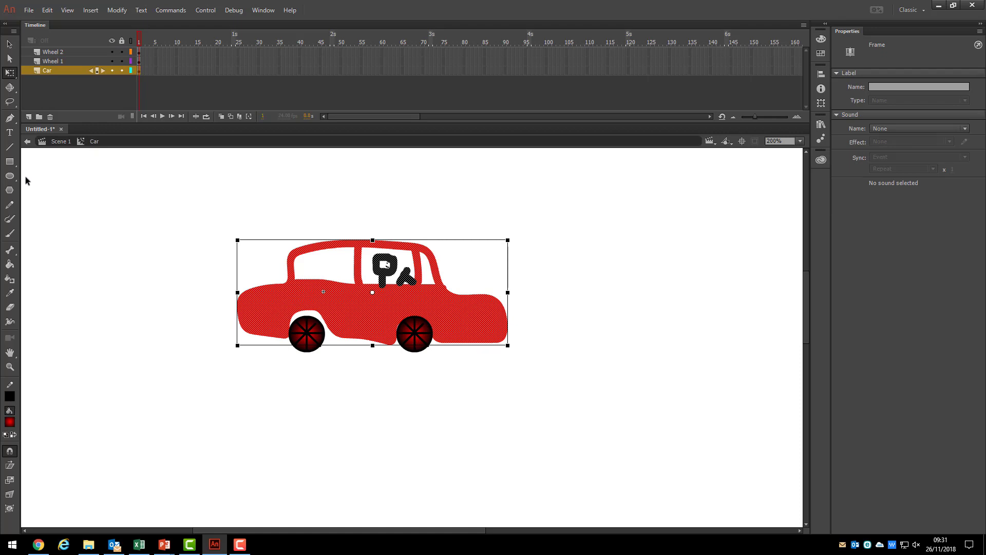
click(10, 233)
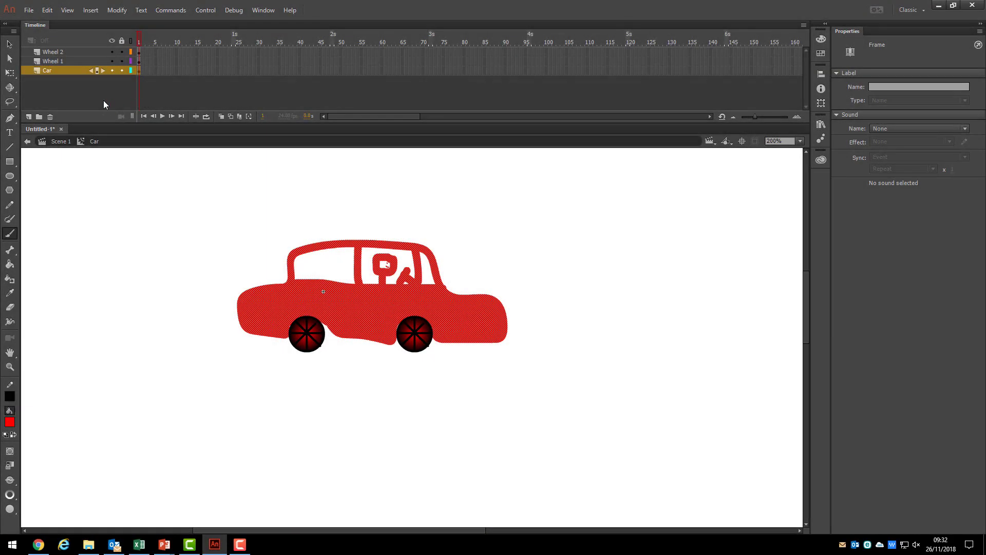
click(100, 100)
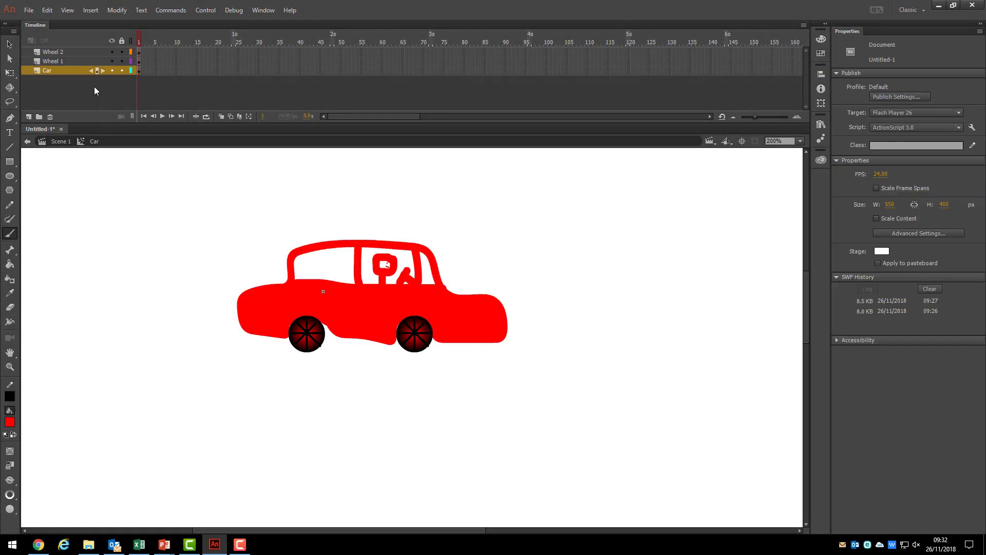
Create a motion tween on the Wheel 1 layer and set it to rotate 2 times in the CW direction.
click(139, 62)
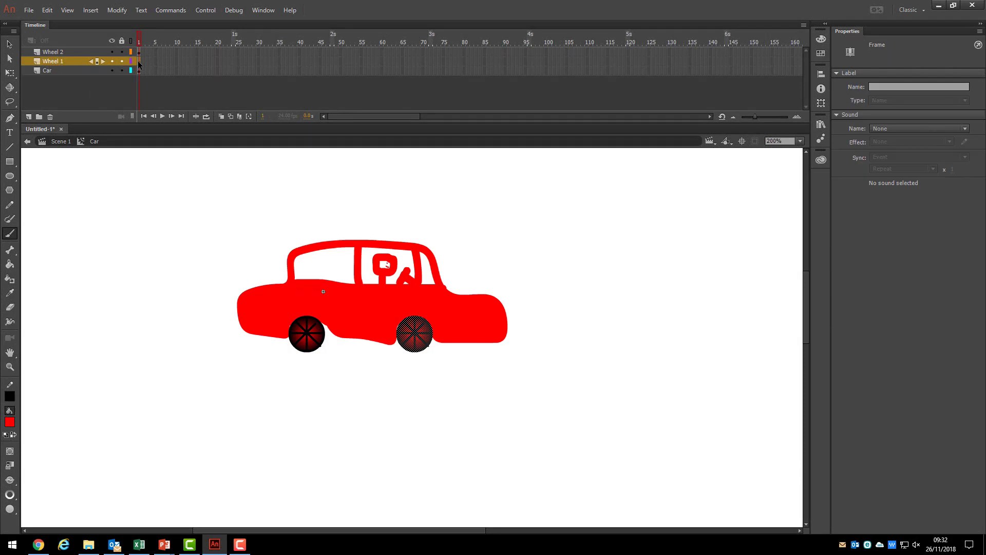
right_click(138, 61)
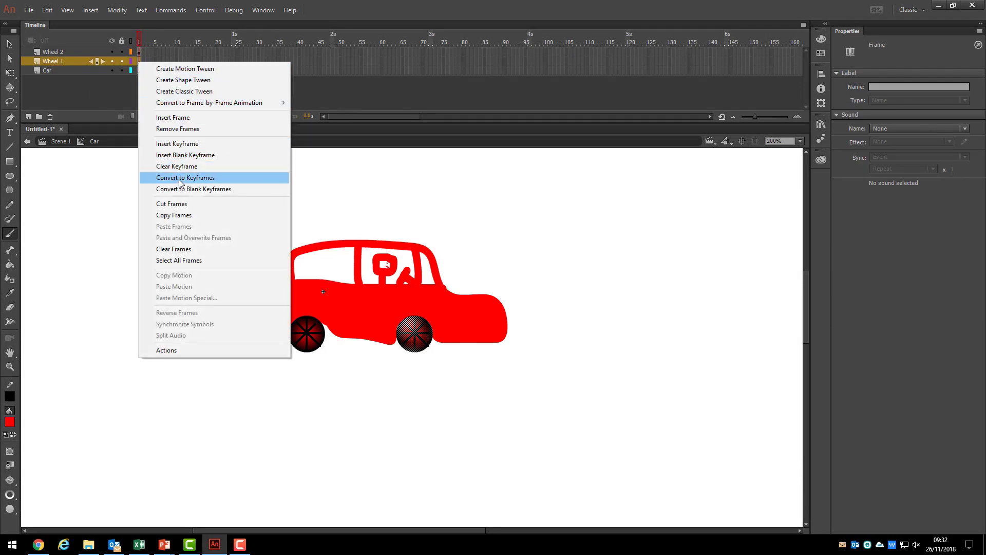
click(199, 70)
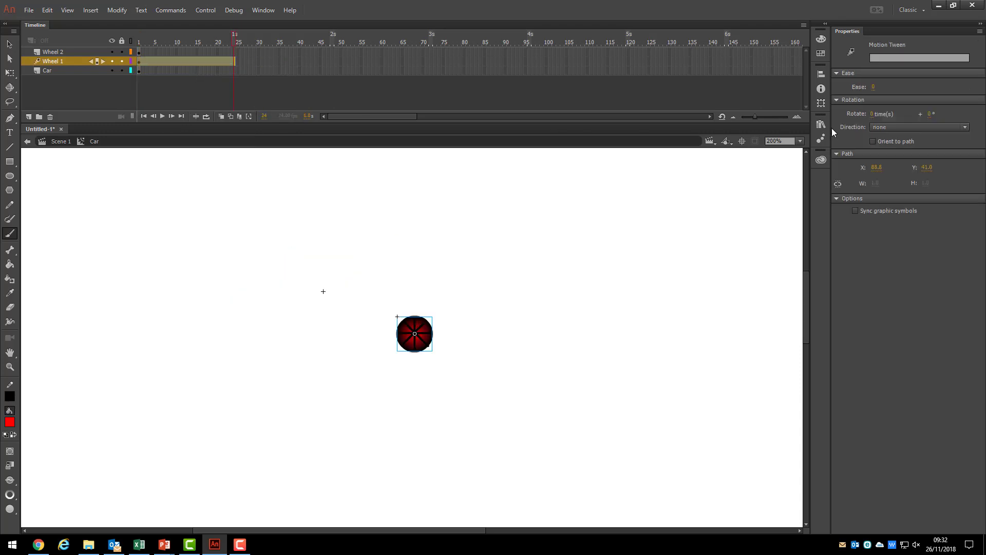
click(871, 113)
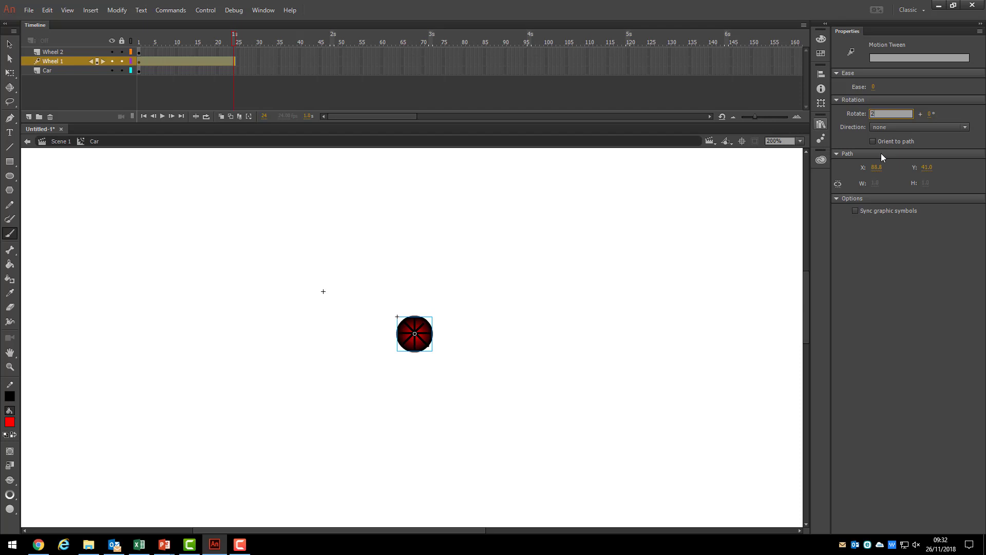
click(897, 127)
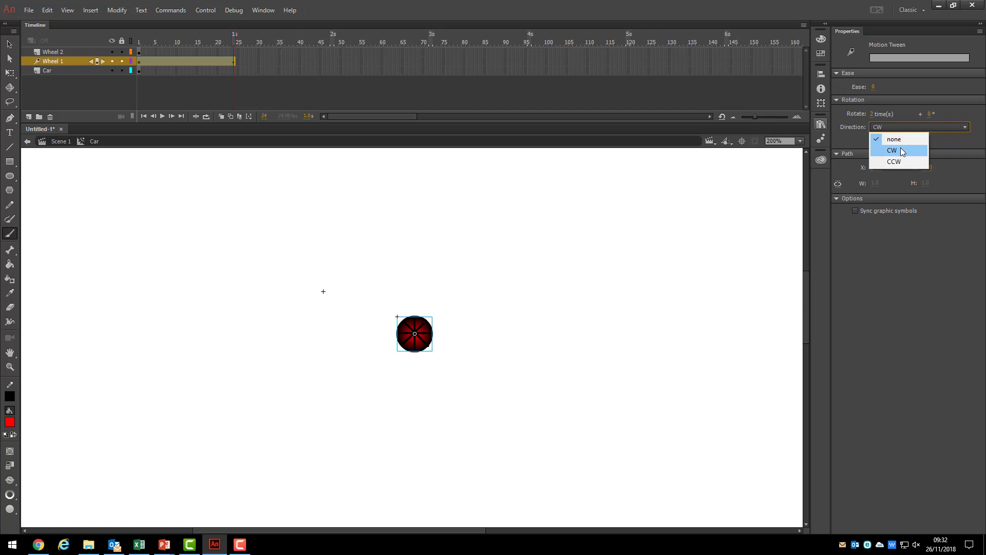
click(901, 150)
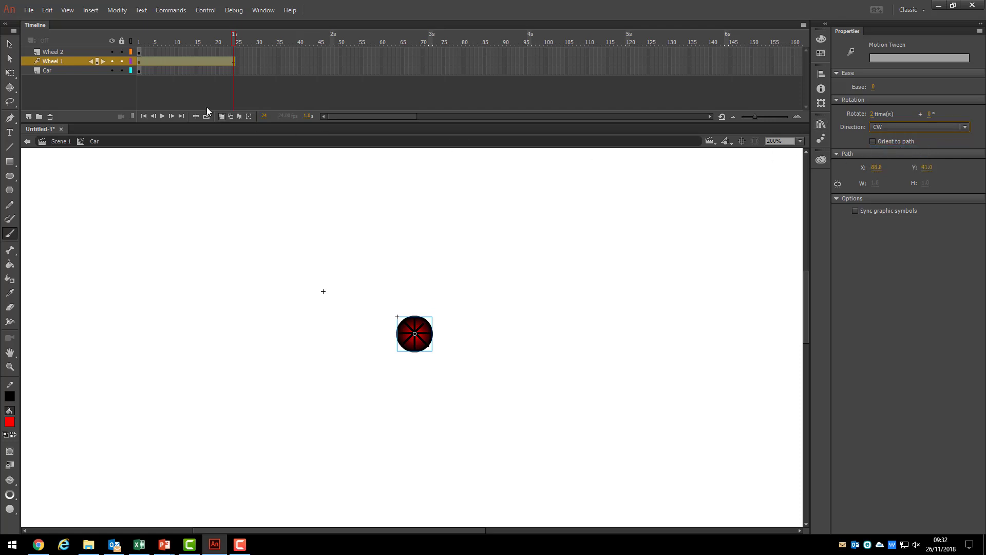
Create a motion tween on the Wheel 2 layer and set it to rotate 1 time in the CW direction.
click(139, 52)
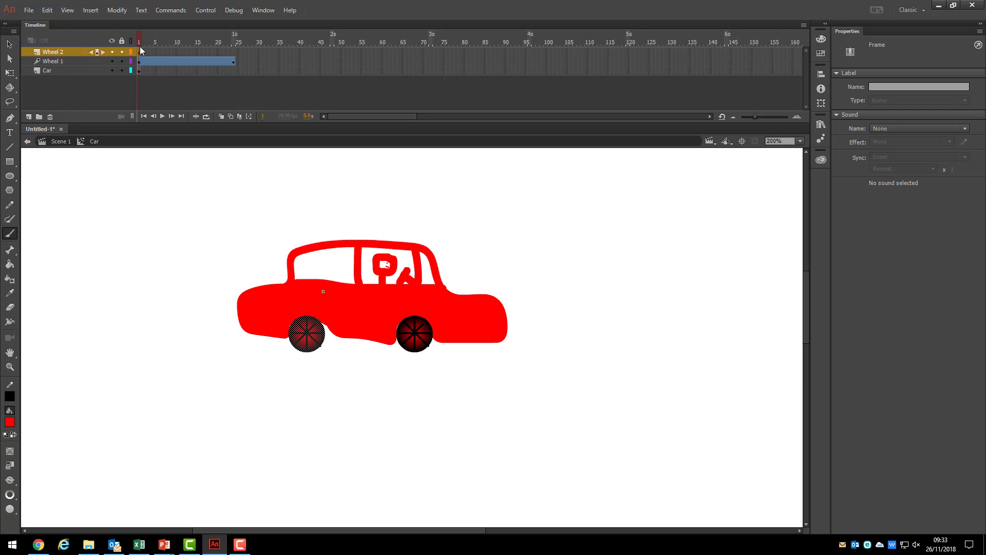
right_click(140, 51)
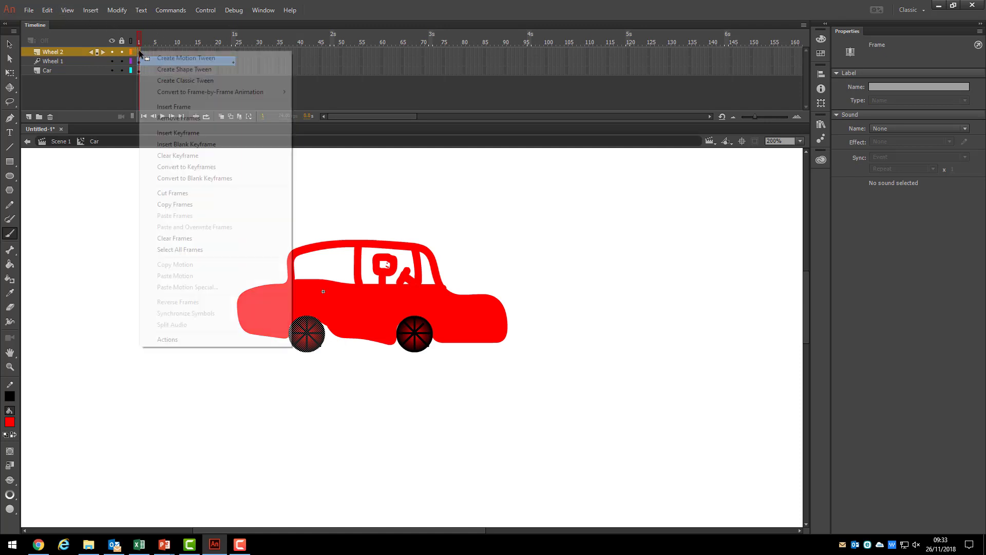
click(177, 57)
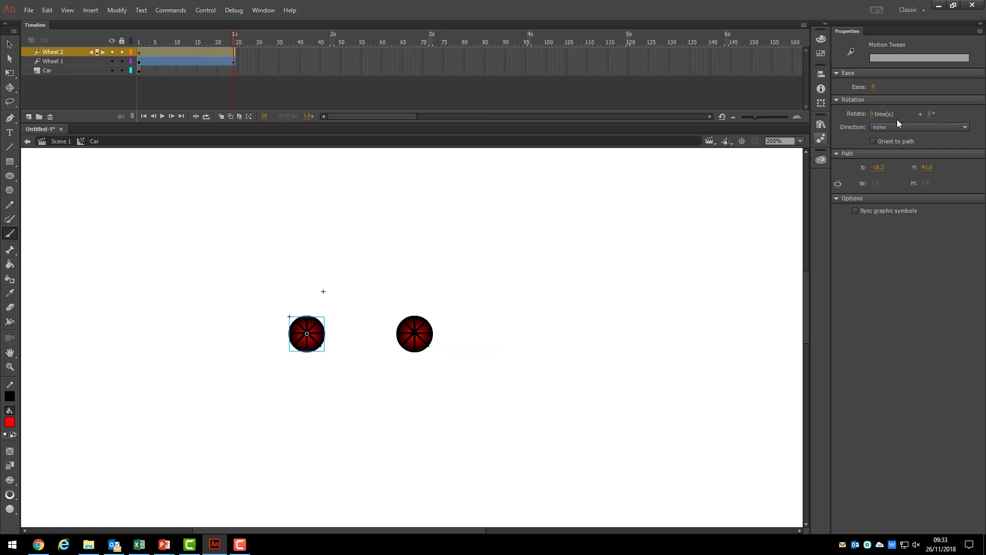
click(875, 112)
text(1)
click(895, 125)
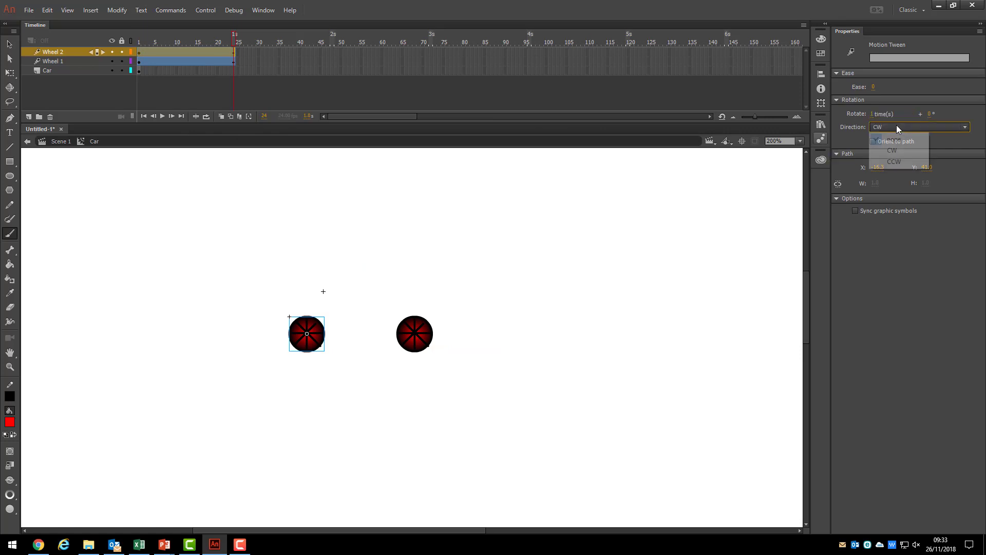
click(895, 147)
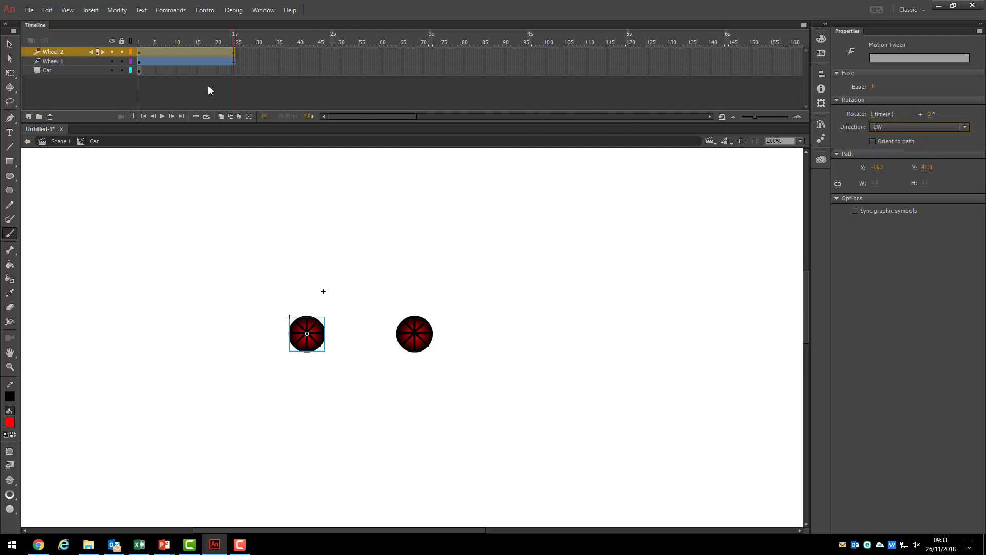
Insert a keyframe at frame 24 of the Car layer and scrub through the frames to check the wheel rotation.
right_click(234, 72)
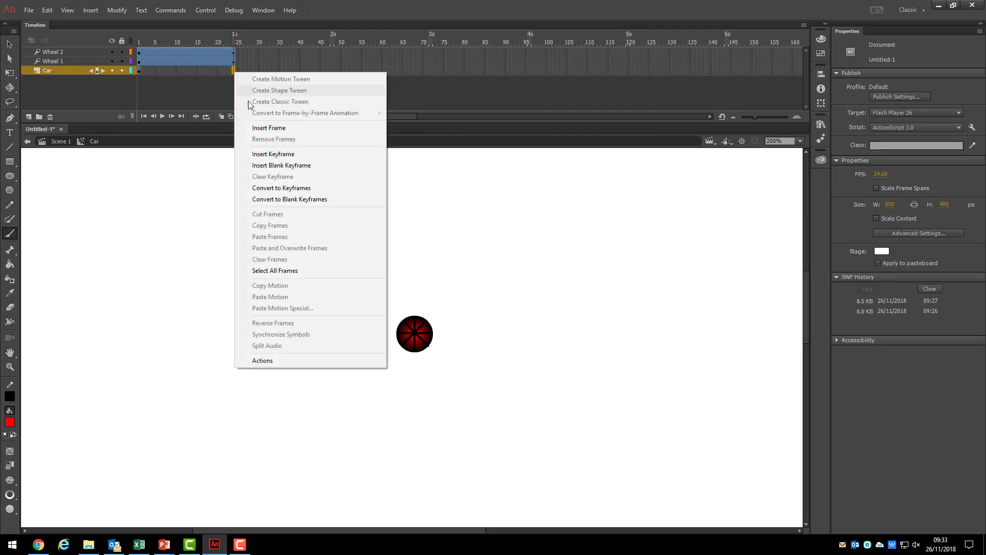
click(271, 155)
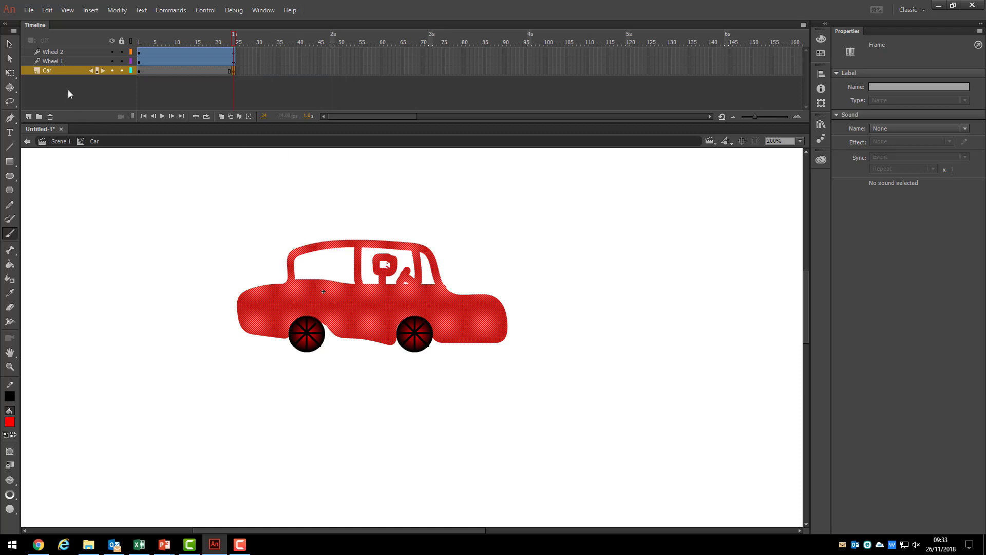
click(168, 62)
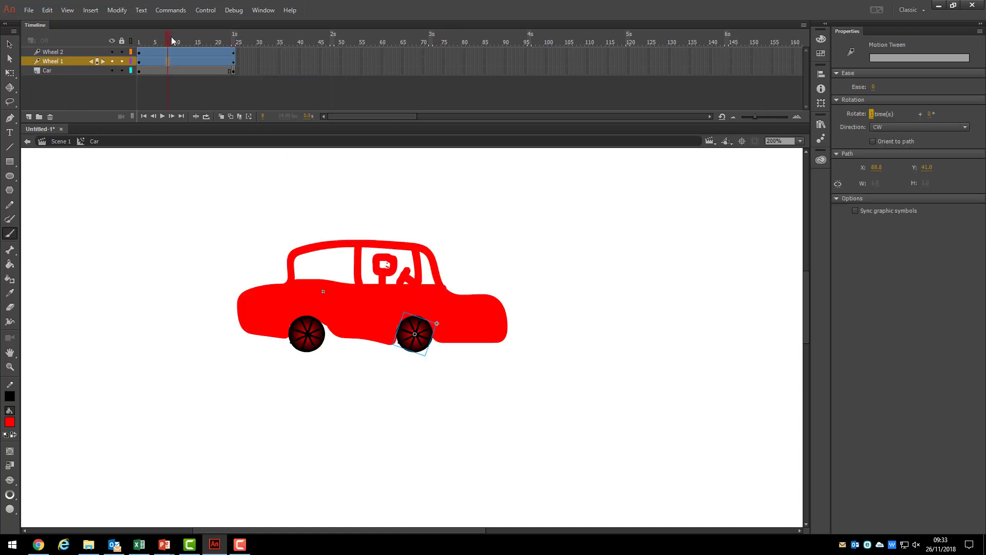
drag(163, 39, 276, 44)
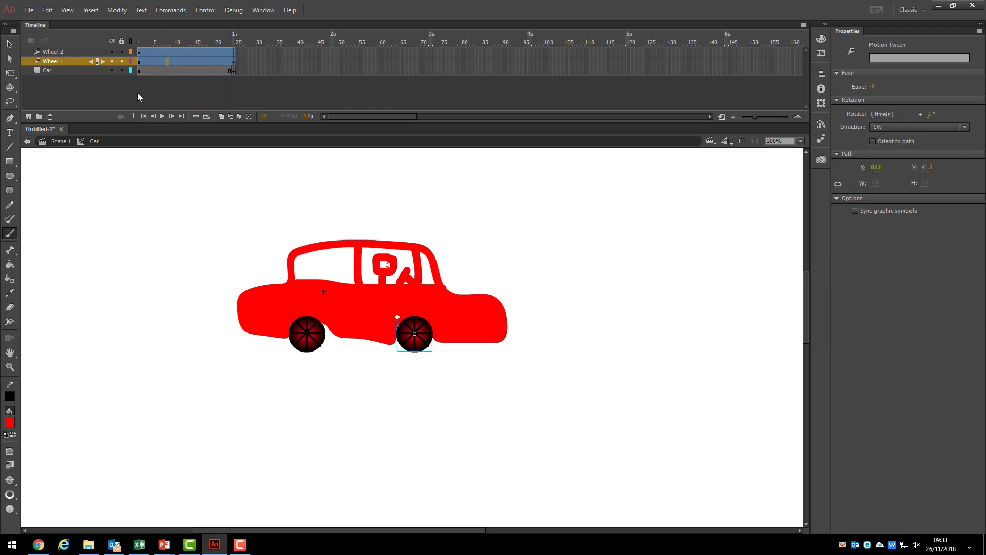
Back in Scene 1, replace the car drawing on the Car layer with the library's Car movie clip, placed on the road at about X 186, Y 300.
click(27, 141)
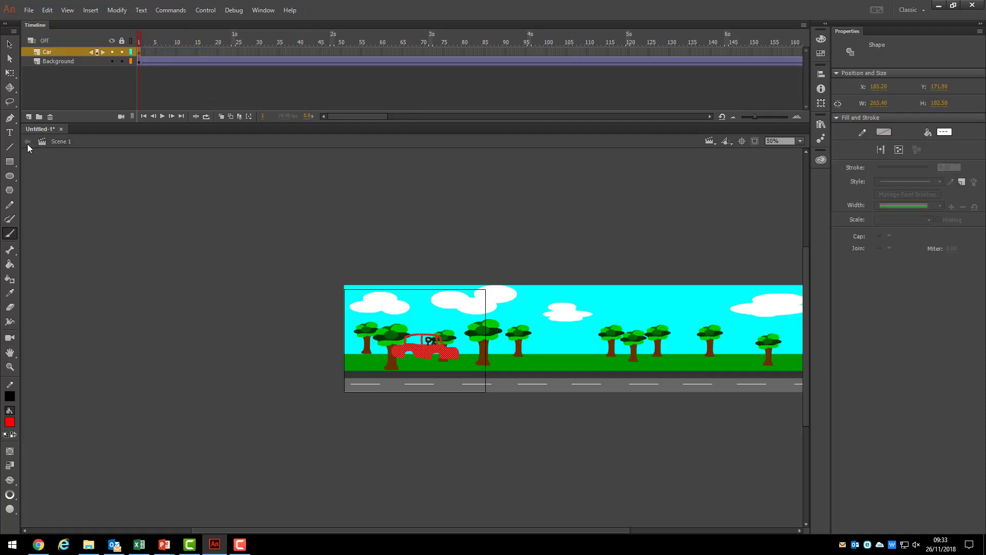
key(v)
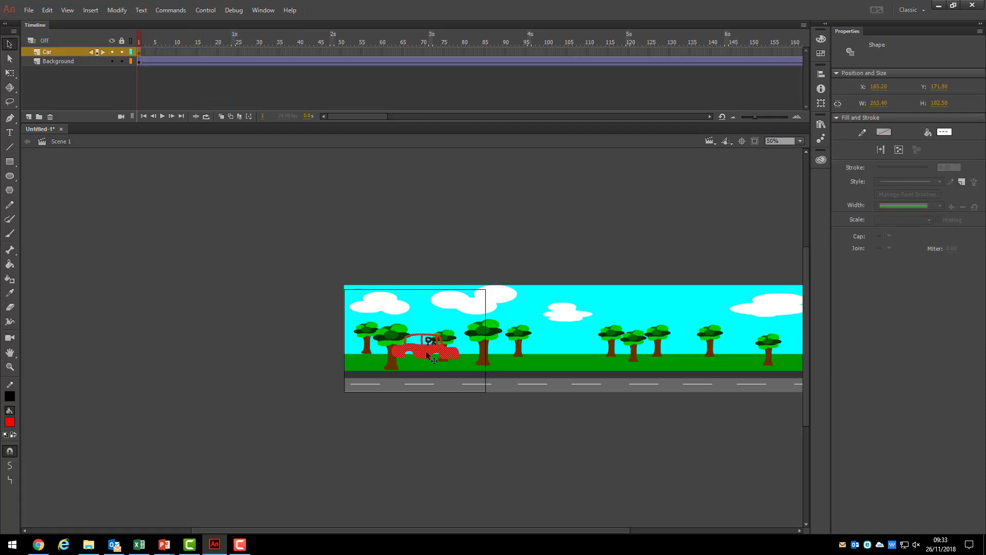
key(Delete)
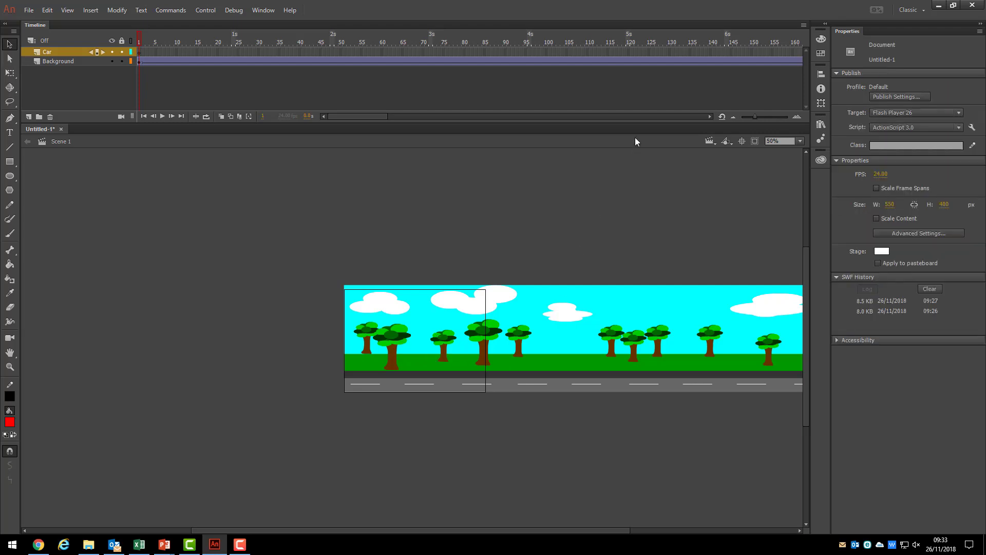
click(820, 124)
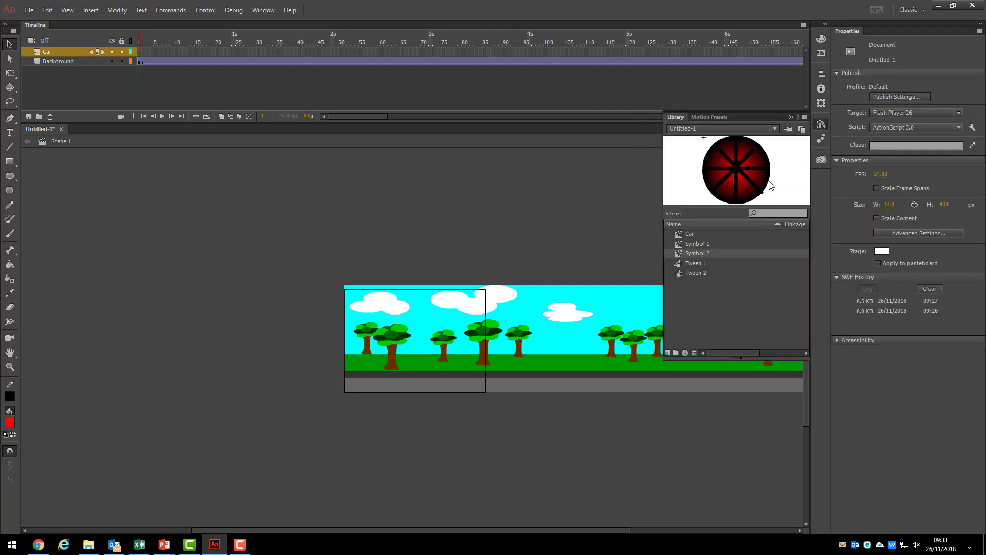
click(689, 234)
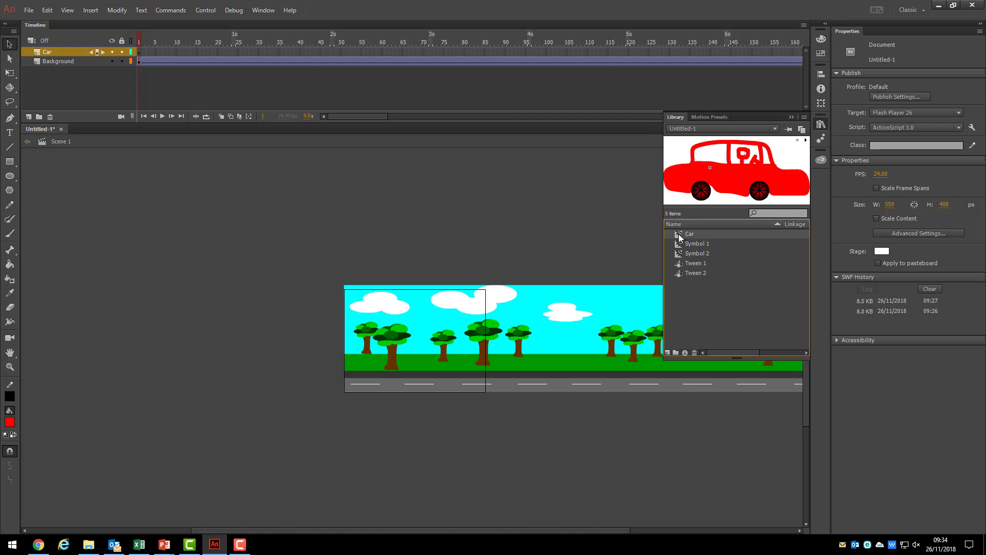
drag(686, 237, 396, 368)
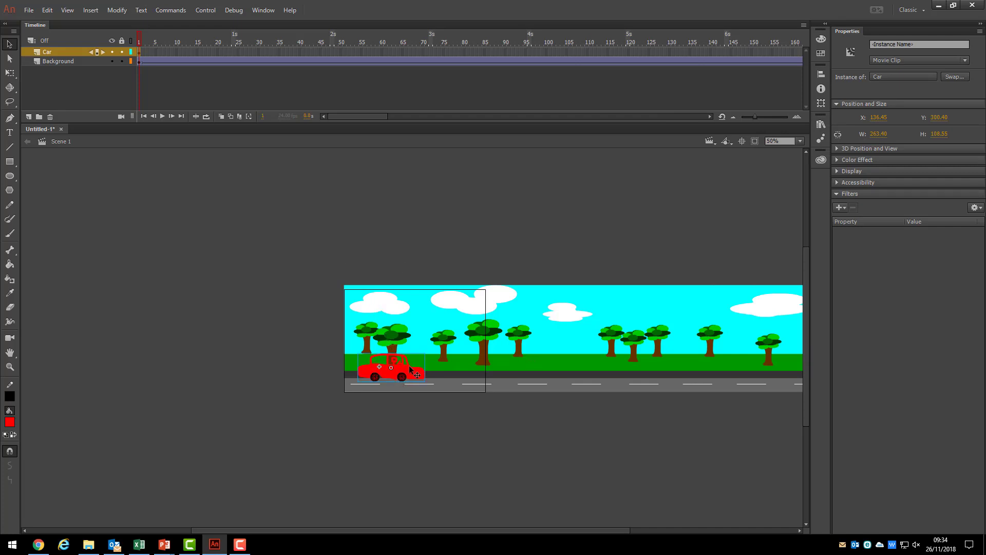
drag(410, 370, 422, 370)
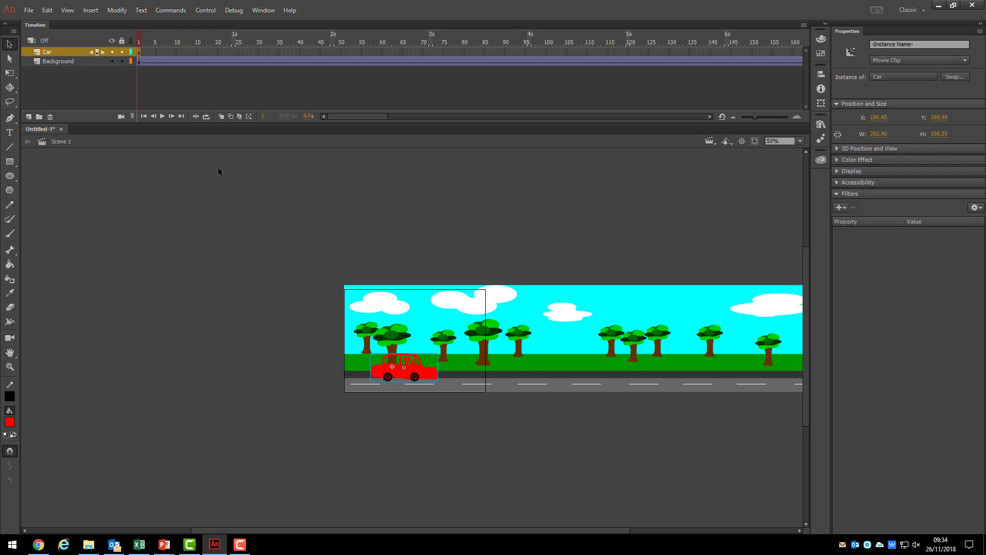
Play the main timeline to check how the car shows against the scrolling background, stopping at about frame 96.
click(206, 10)
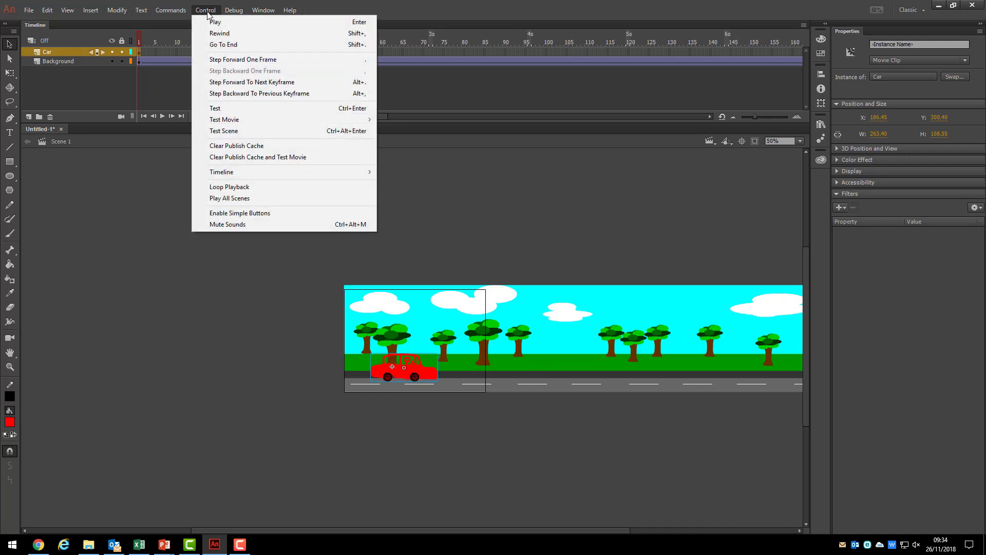
click(209, 22)
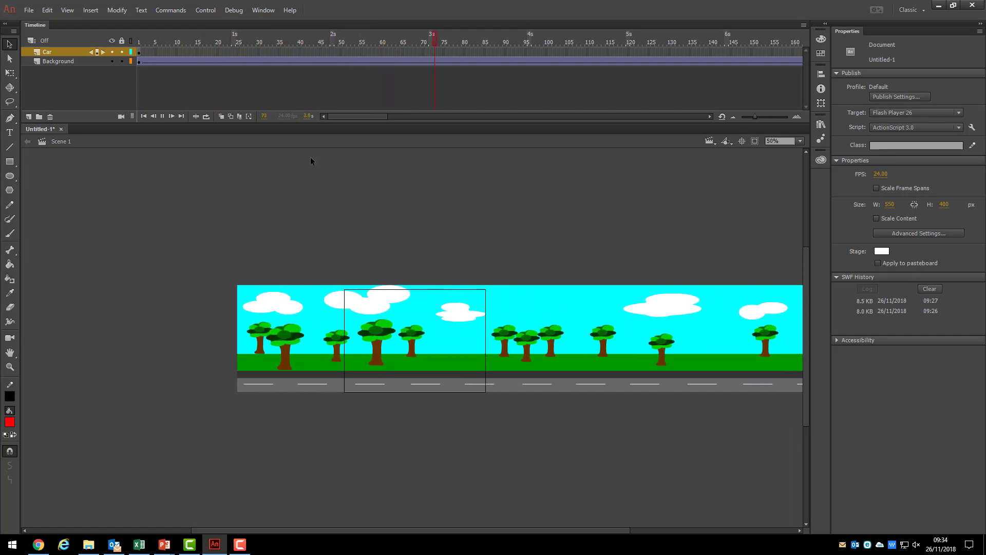
key(Return)
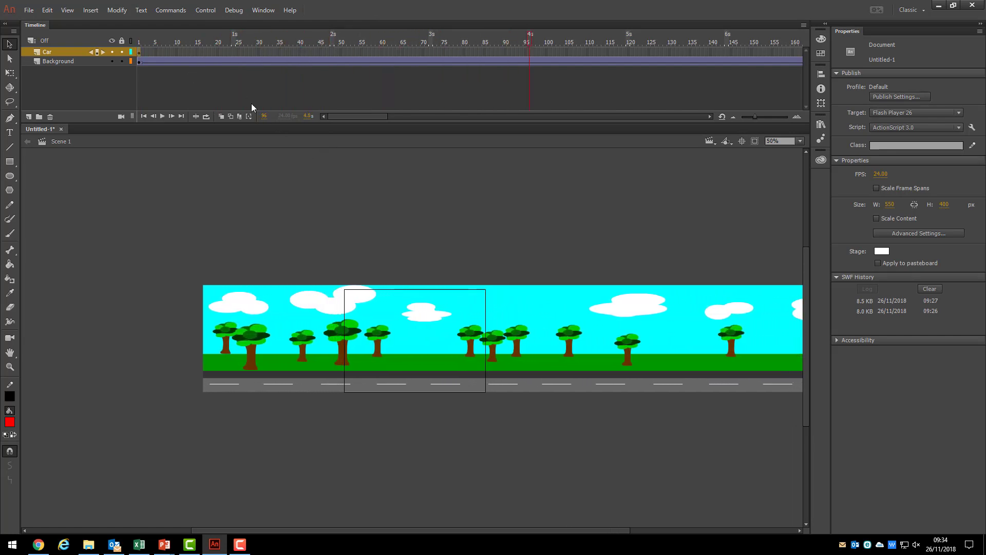
Extend the Car layer to frame 360 by inserting a frame there, and test the movie.
drag(341, 117, 461, 111)
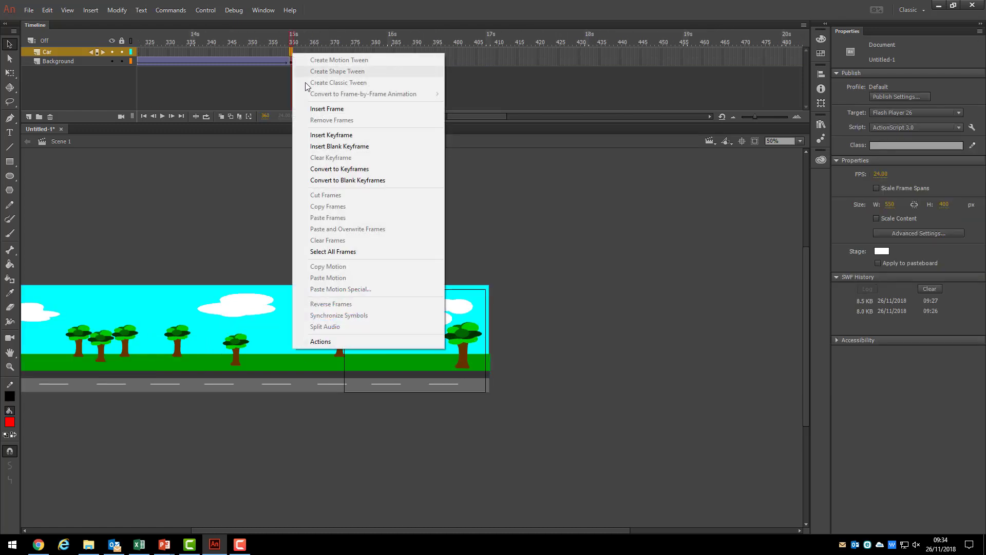
click(319, 108)
click(201, 13)
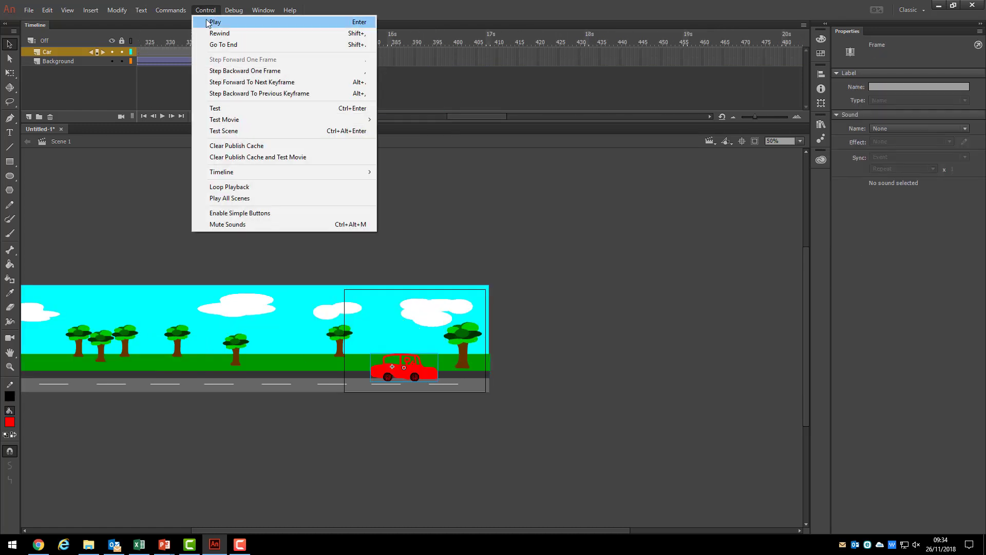
click(223, 109)
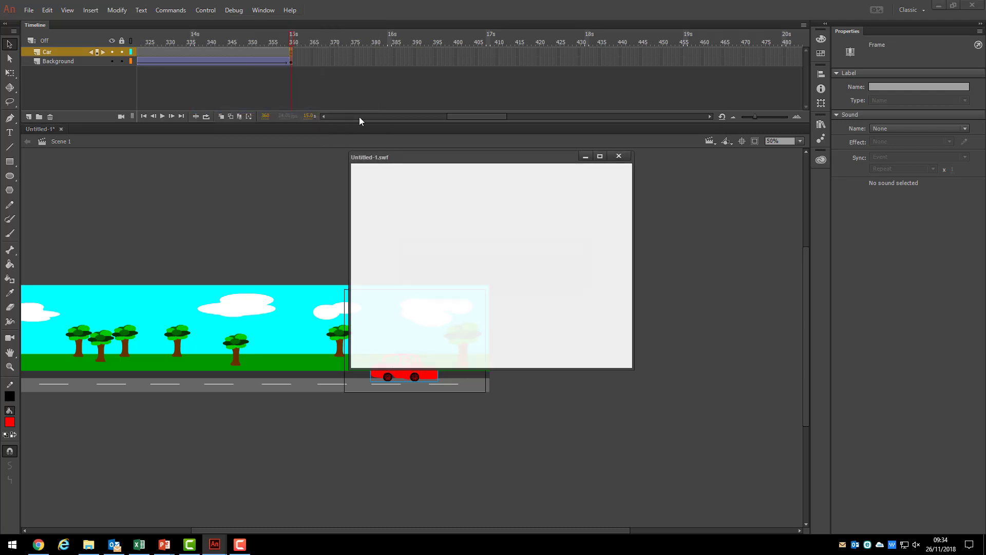